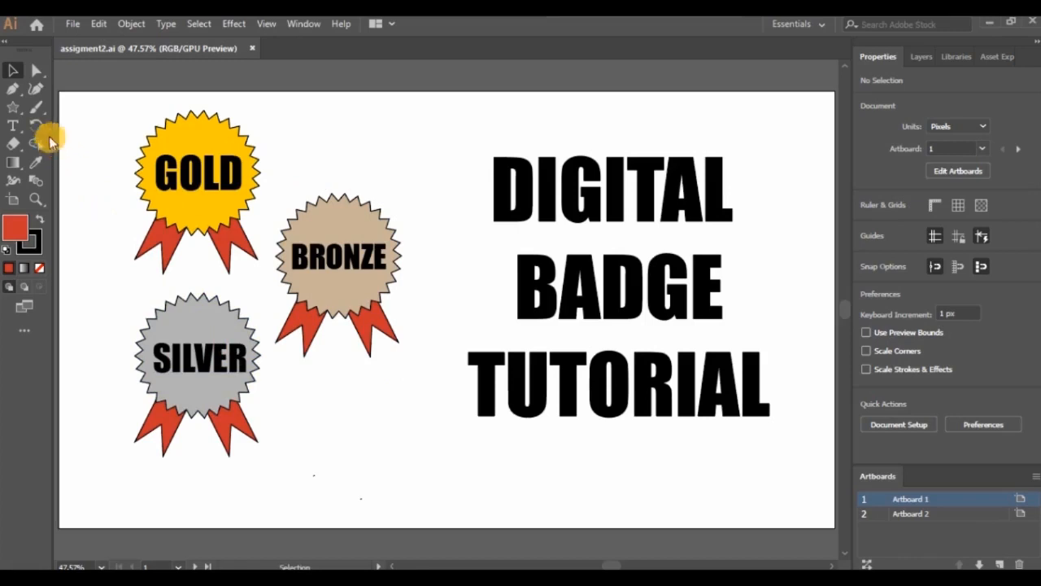
Step: Look over the Star, Rectangle, Type, Shape Builder and Selection tools used for the badges
{"action": "left_click", "coordinate": [15, 108]}
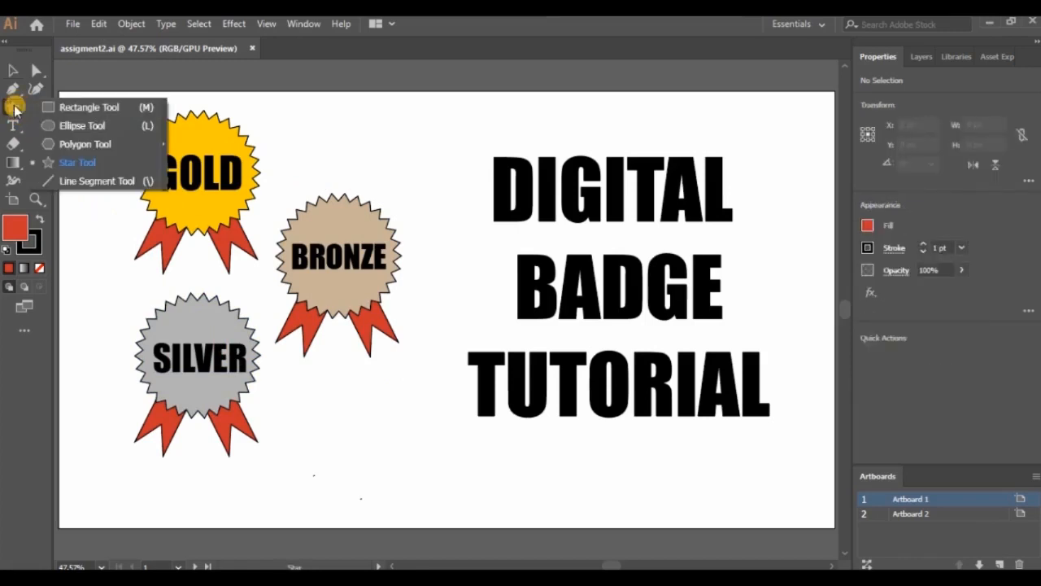
{"action": "left_click", "coordinate": [90, 164]}
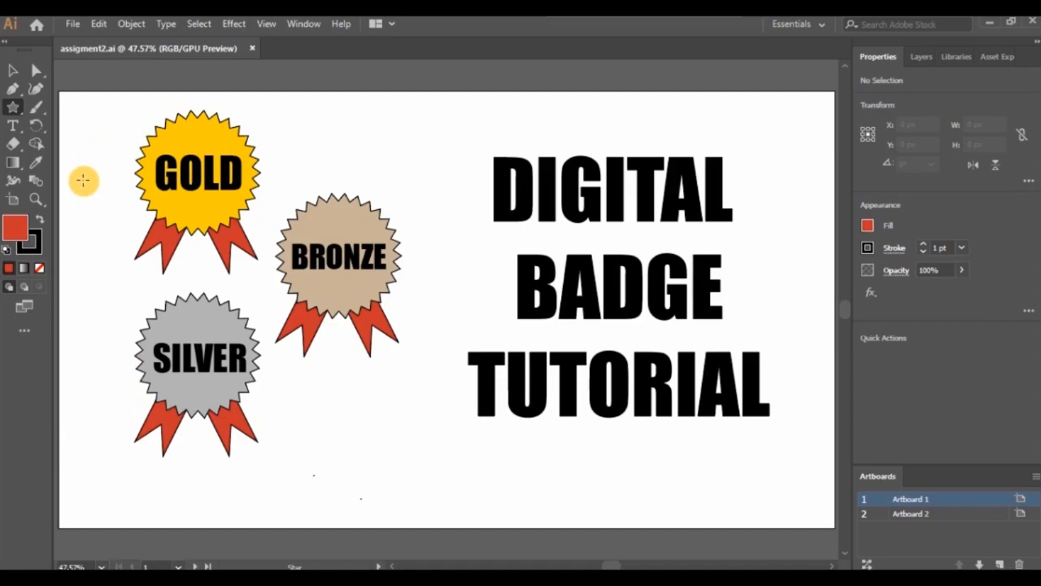
{"action": "left_click_drag", "start_coordinate": [13, 112], "coordinate": [102, 110]}
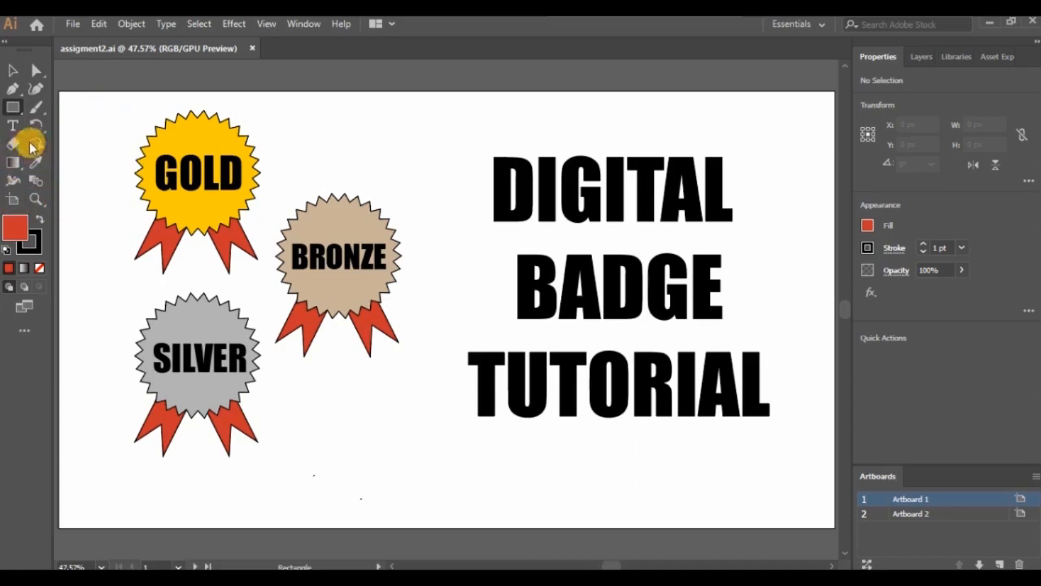
{"action": "left_click", "coordinate": [14, 126]}
{"action": "mouse_move", "coordinate": [16, 128]}
{"action": "left_mouse_down"}
{"action": "mouse_move", "coordinate": [81, 128]}
{"action": "mouse_move", "coordinate": [11, 129]}
{"action": "left_mouse_up"}
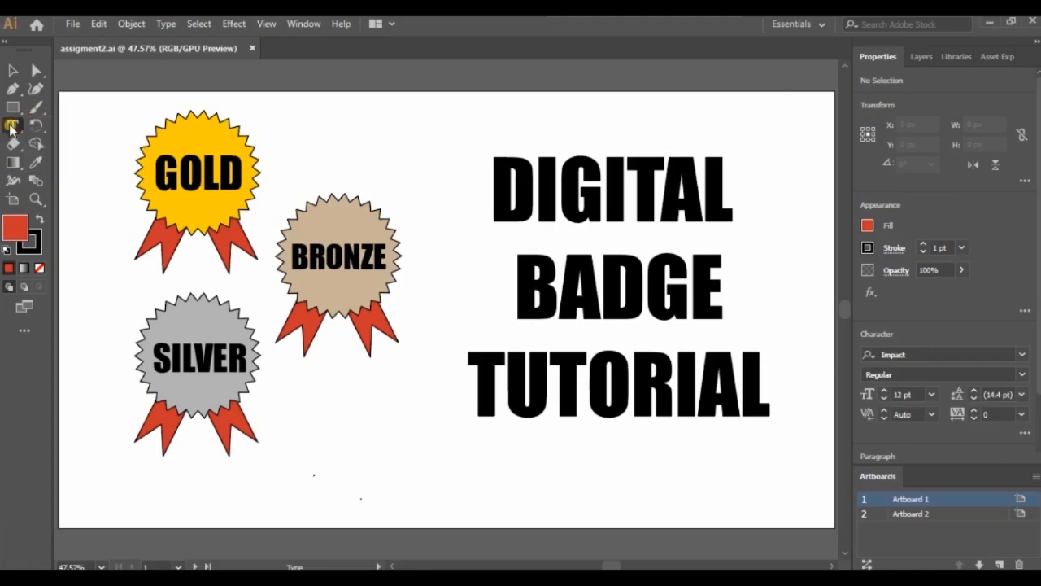
{"action": "left_click", "coordinate": [36, 145]}
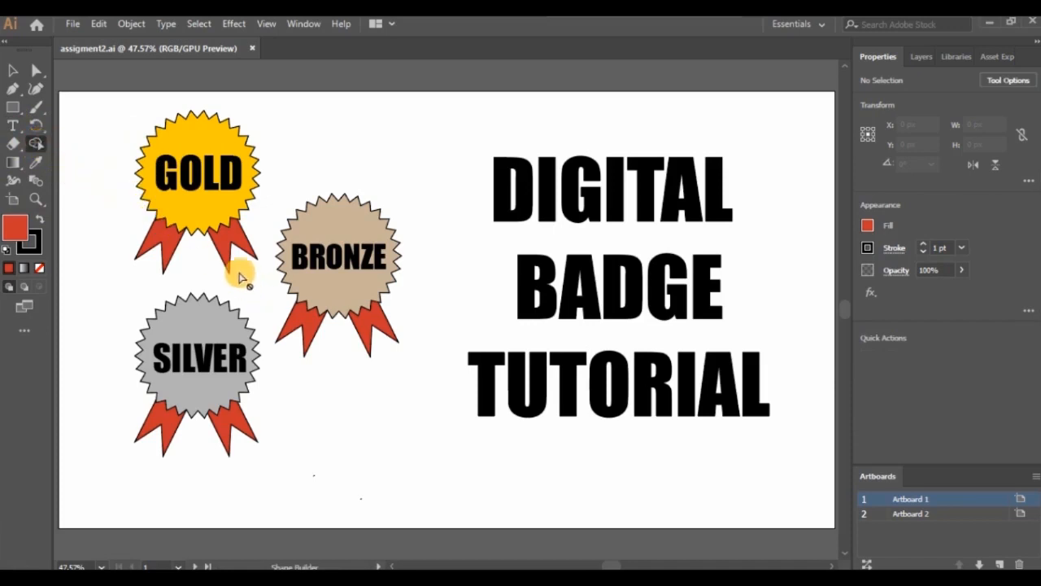
{"action": "left_click", "coordinate": [27, 81]}
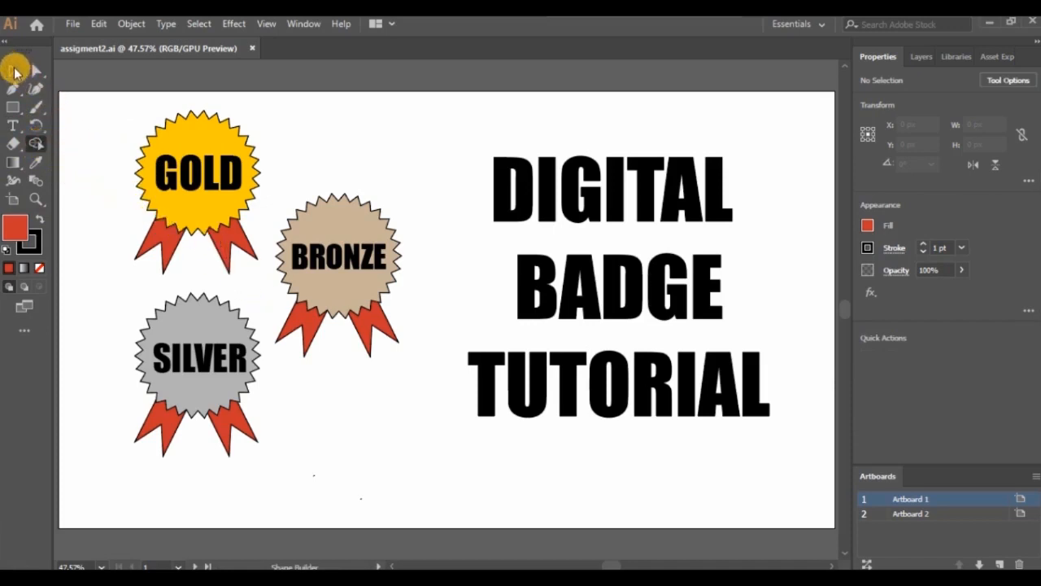
{"action": "left_click", "coordinate": [16, 70]}
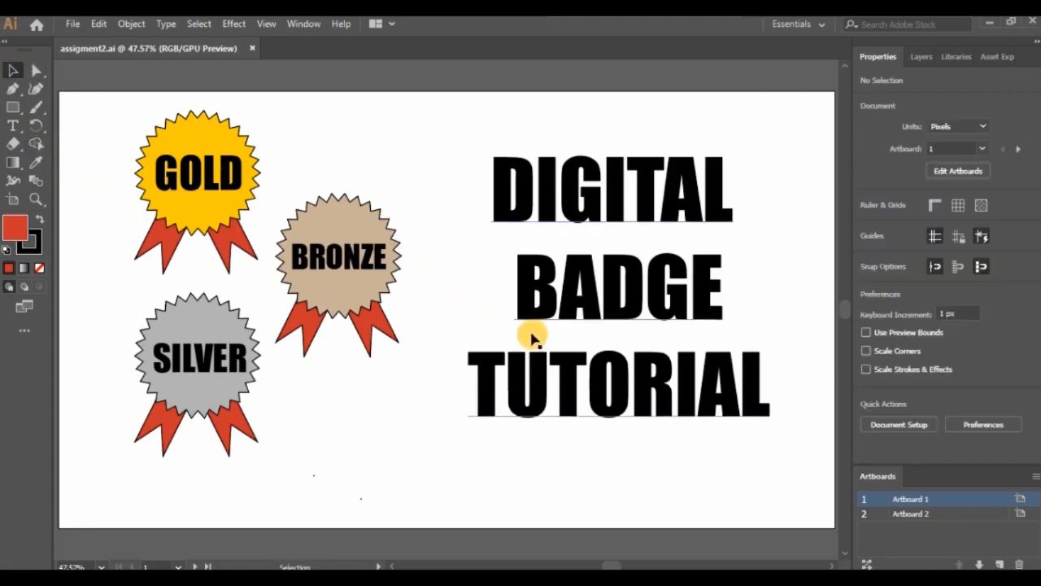
{"action": "left_click", "coordinate": [73, 24]}
{"action": "mouse_move", "coordinate": [99, 24]}
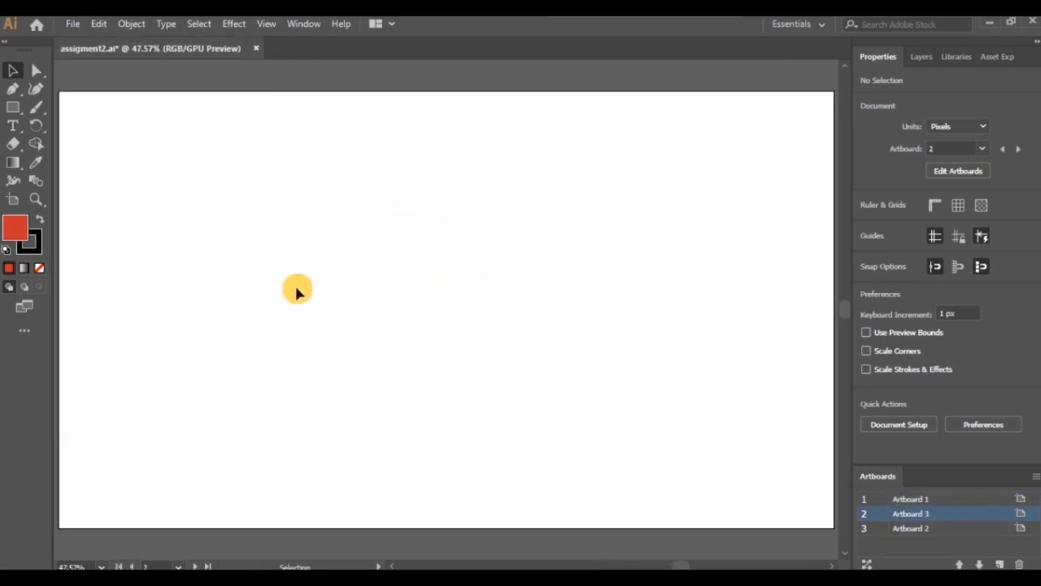
Step: Set the fill colour to bright yellow, F9FF00
{"action": "double_click", "coordinate": [17, 231]}
{"action": "left_click", "coordinate": [726, 498]}
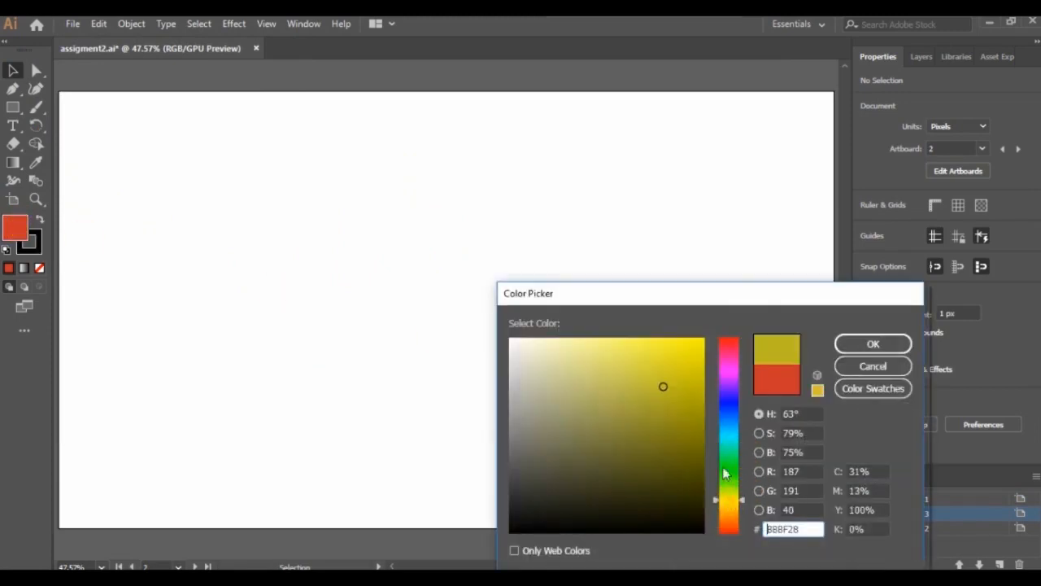
{"action": "left_click_drag", "start_coordinate": [697, 303], "coordinate": [563, 214]}
{"action": "left_click_drag", "start_coordinate": [530, 299], "coordinate": [583, 232]}
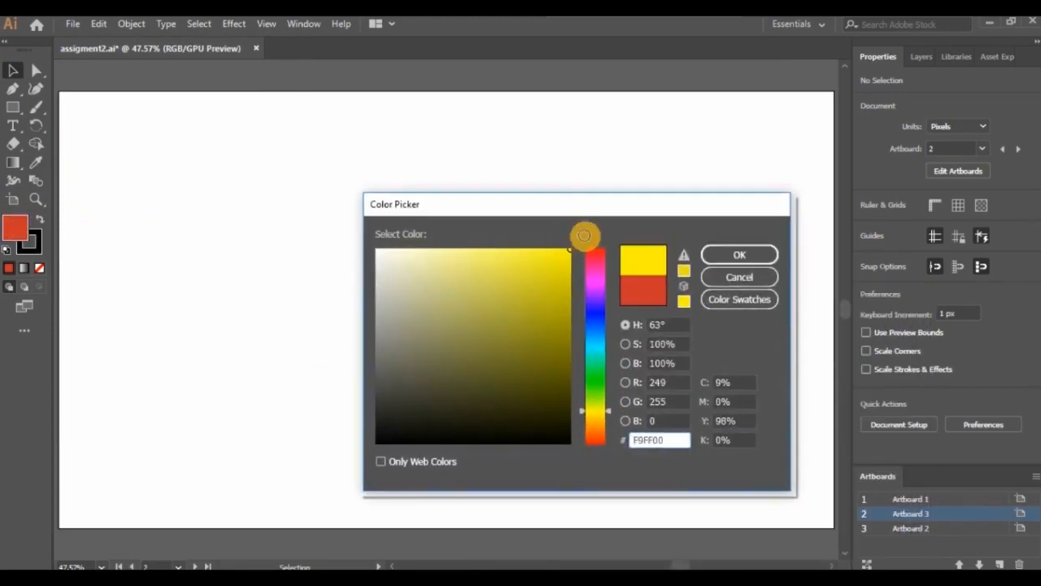
{"action": "left_click", "coordinate": [728, 256]}
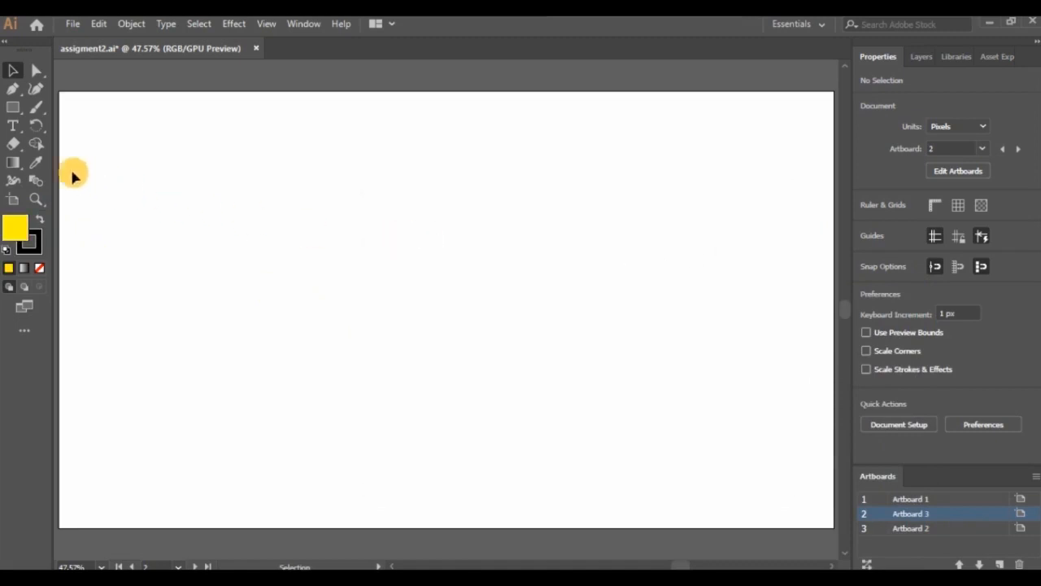
Step: Create a 30-point star with radii of 71.6742 px and 126.3568 px on the blank artboard
{"action": "left_click_drag", "start_coordinate": [16, 106], "coordinate": [83, 163]}
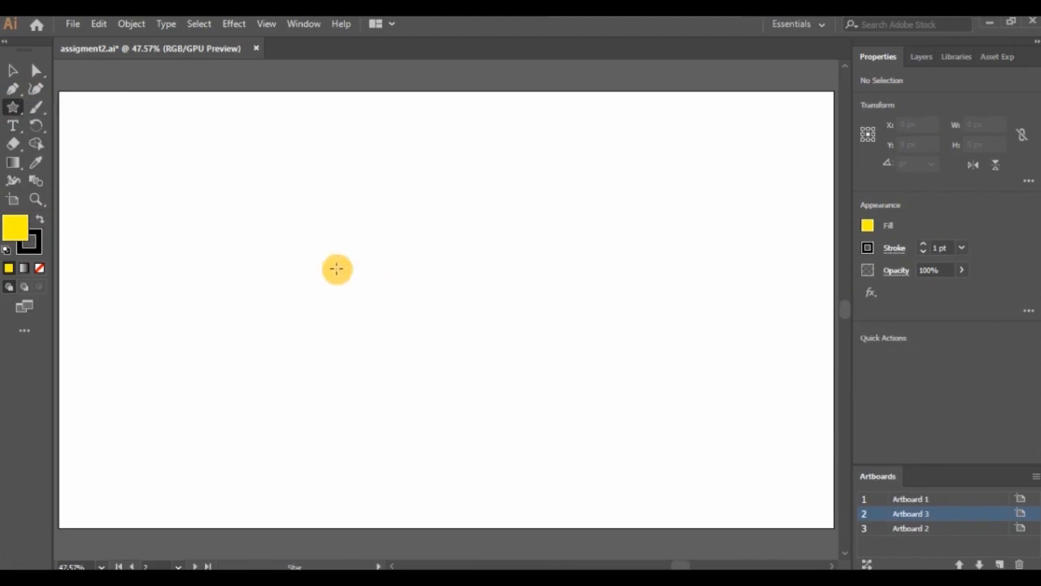
{"action": "left_click", "coordinate": [320, 236]}
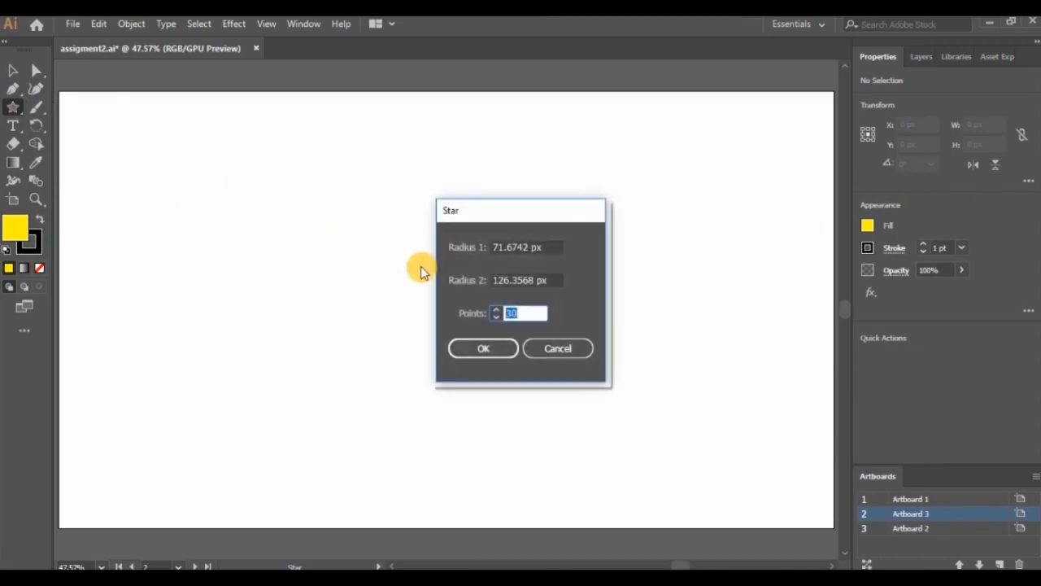
{"action": "left_click", "coordinate": [529, 313]}
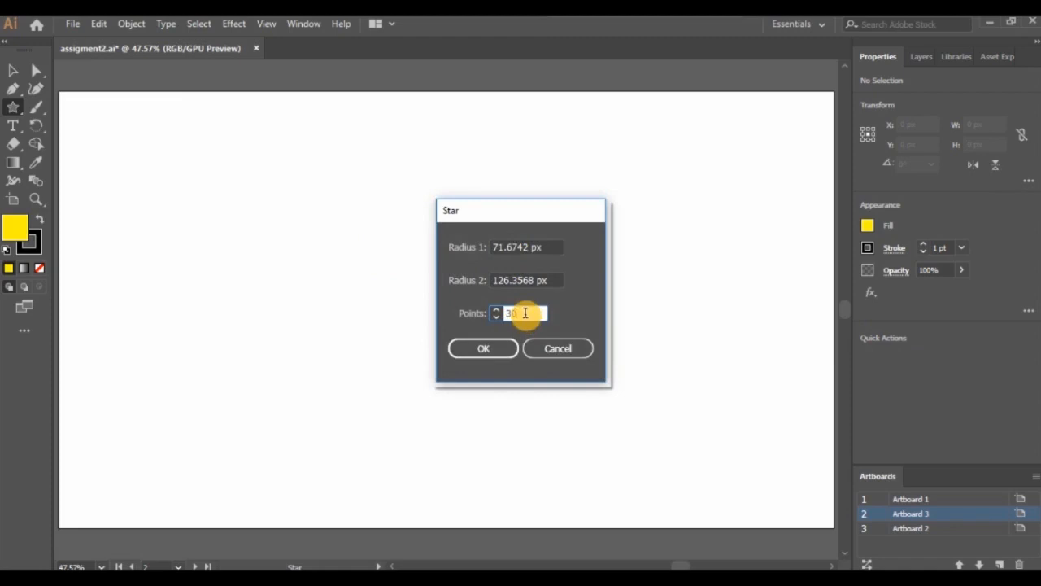
{"action": "left_click", "coordinate": [486, 349]}
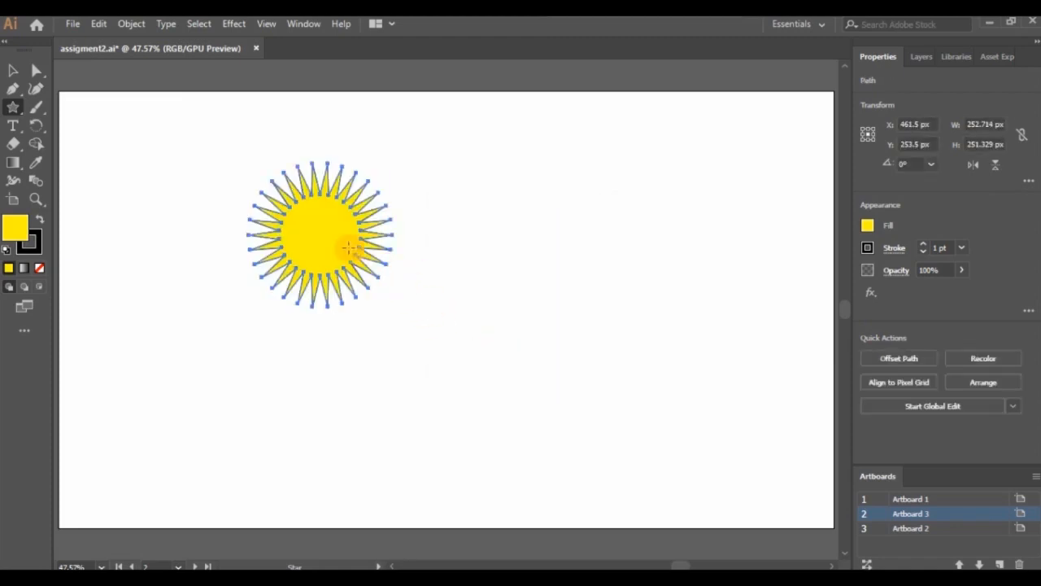
Step: Draw a second star about 183 px wide beside the first one and delete both stars
{"action": "left_click_drag", "start_coordinate": [469, 244], "coordinate": [498, 242]}
{"action": "left_click", "coordinate": [15, 72]}
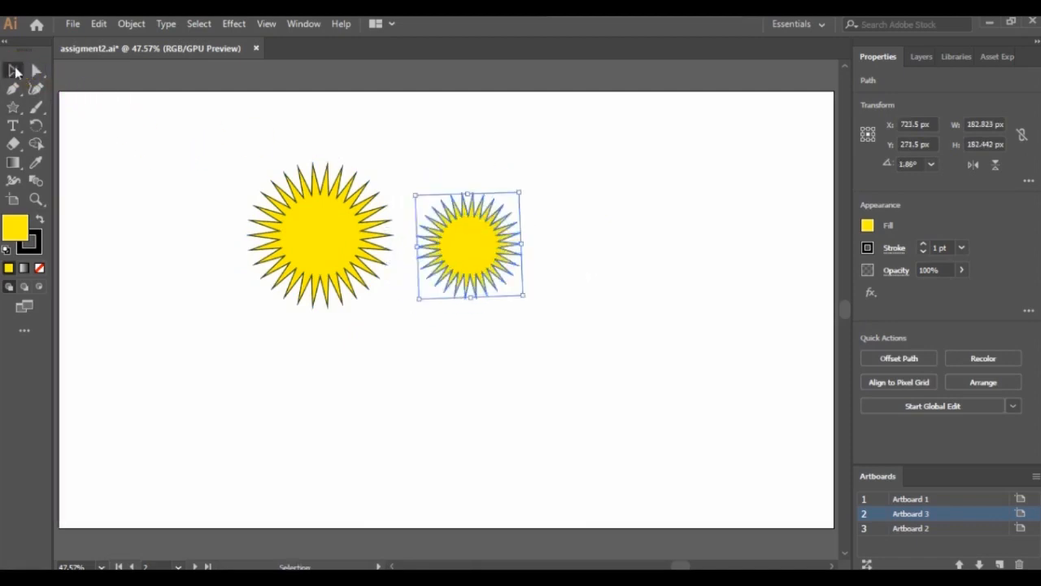
{"action": "left_click_drag", "start_coordinate": [230, 141], "coordinate": [553, 332]}
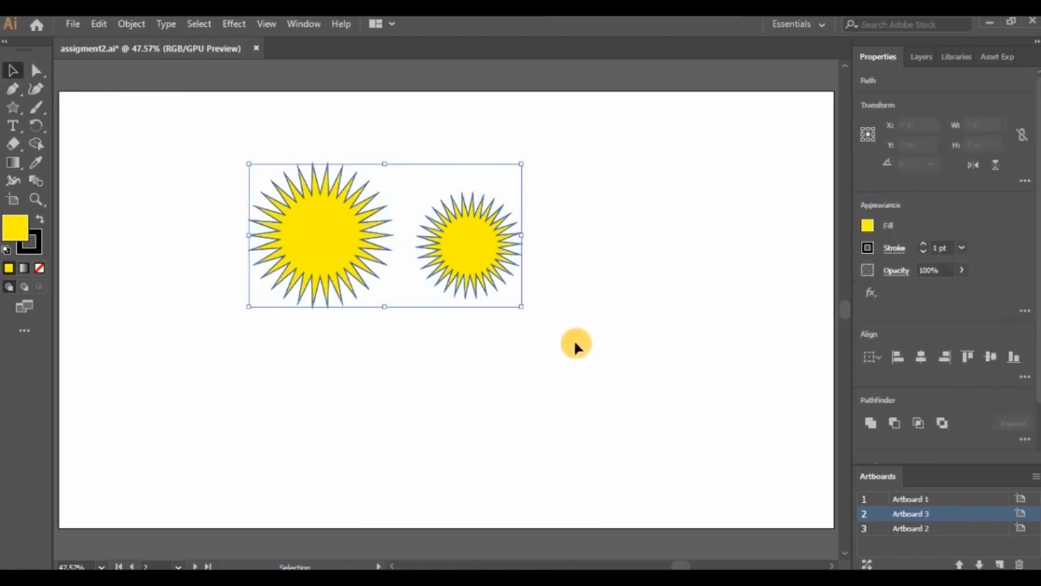
{"action": "key", "text": "Delete"}
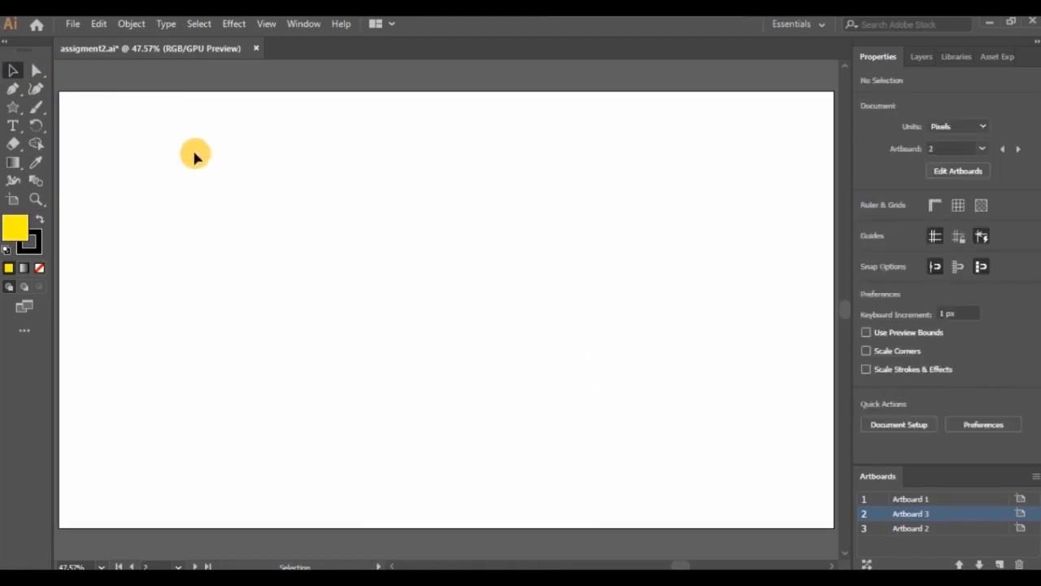
Step: Draw a yellow seal-shaped star about 392 px wide with short, shallow points and move it to the middle of the artboard
{"action": "left_click", "coordinate": [13, 107]}
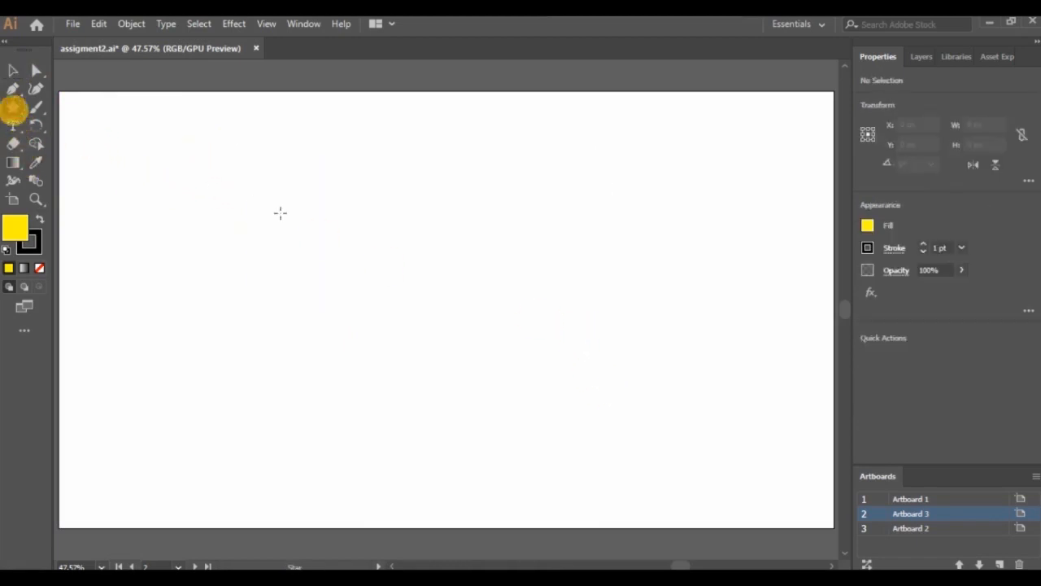
{"action": "left_click_drag", "start_coordinate": [385, 241], "coordinate": [447, 239]}
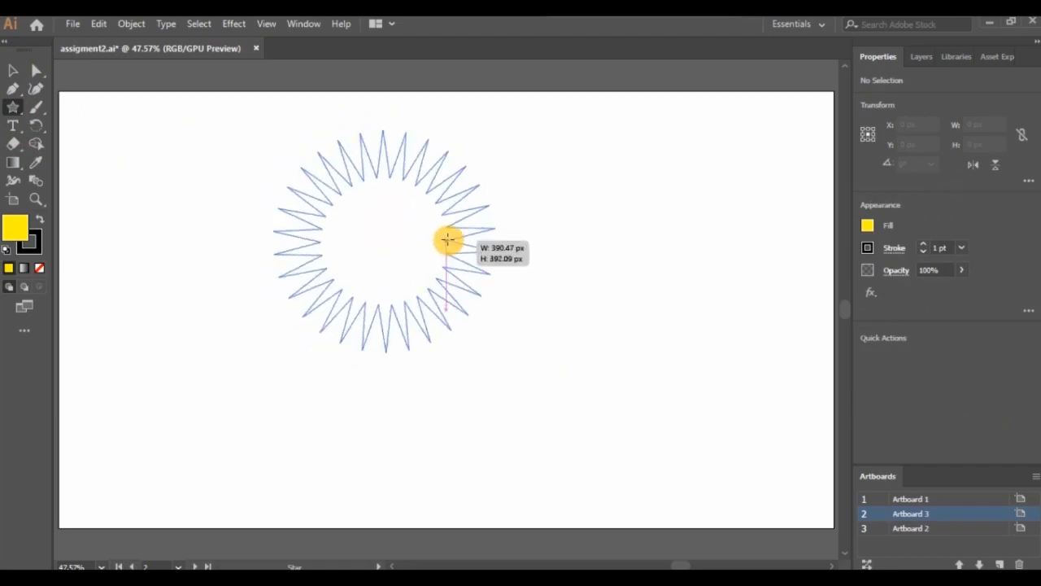
{"action": "left_click_drag", "start_coordinate": [447, 239], "coordinate": [482, 246]}
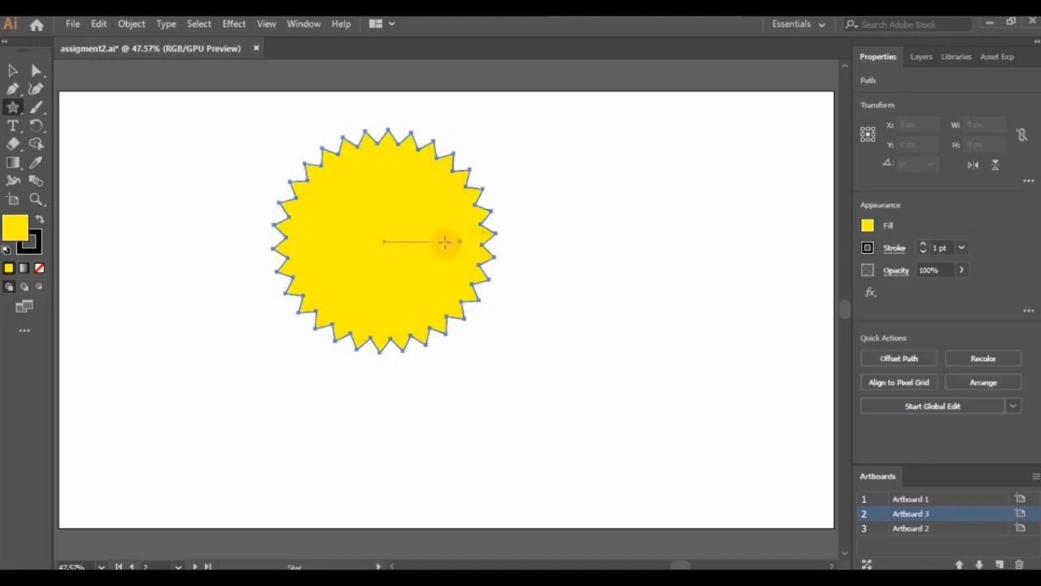
{"action": "left_click", "coordinate": [15, 71]}
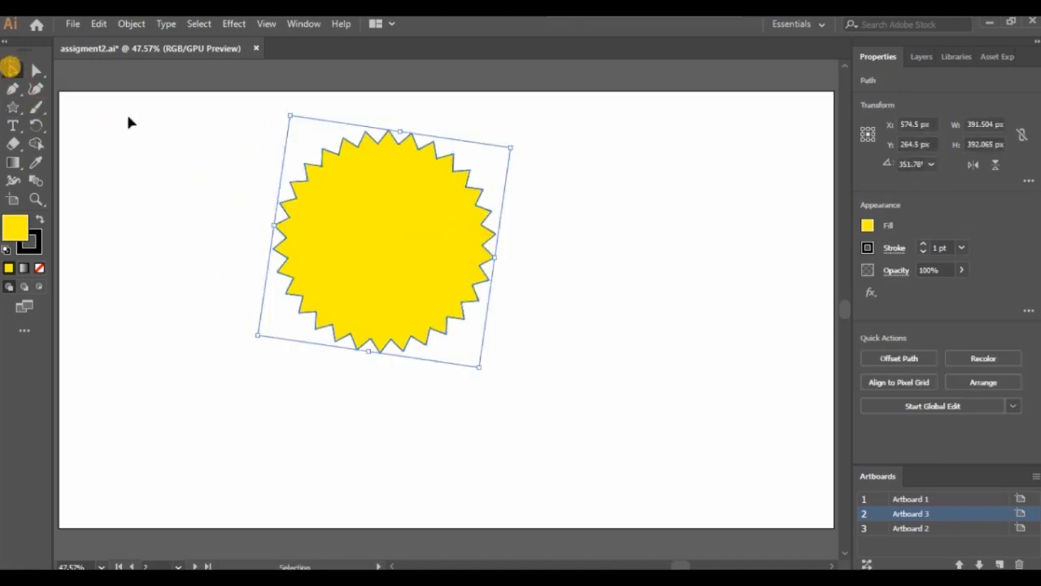
{"action": "left_click_drag", "start_coordinate": [383, 216], "coordinate": [429, 256]}
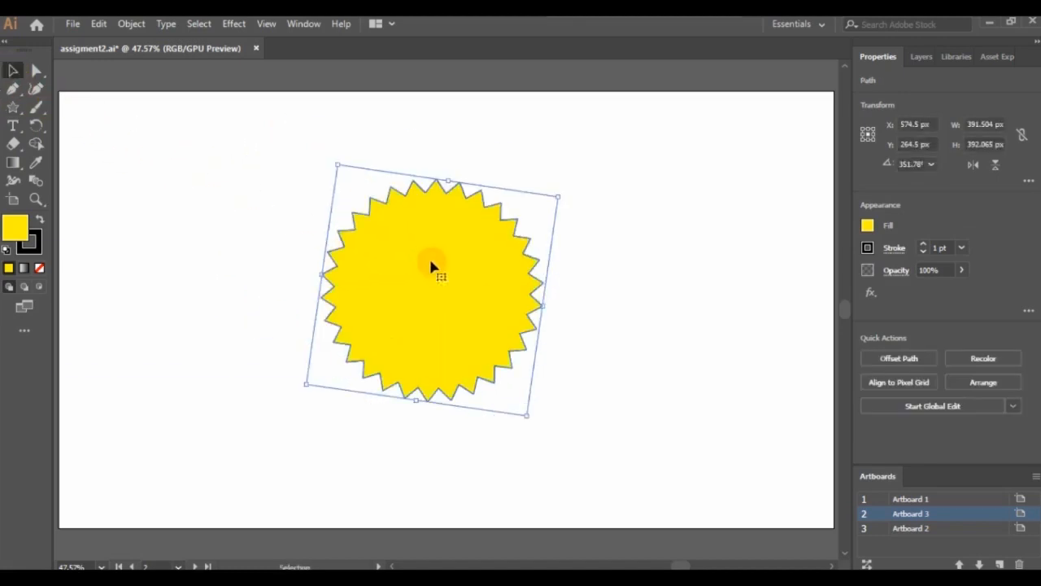
{"action": "left_click", "coordinate": [570, 324]}
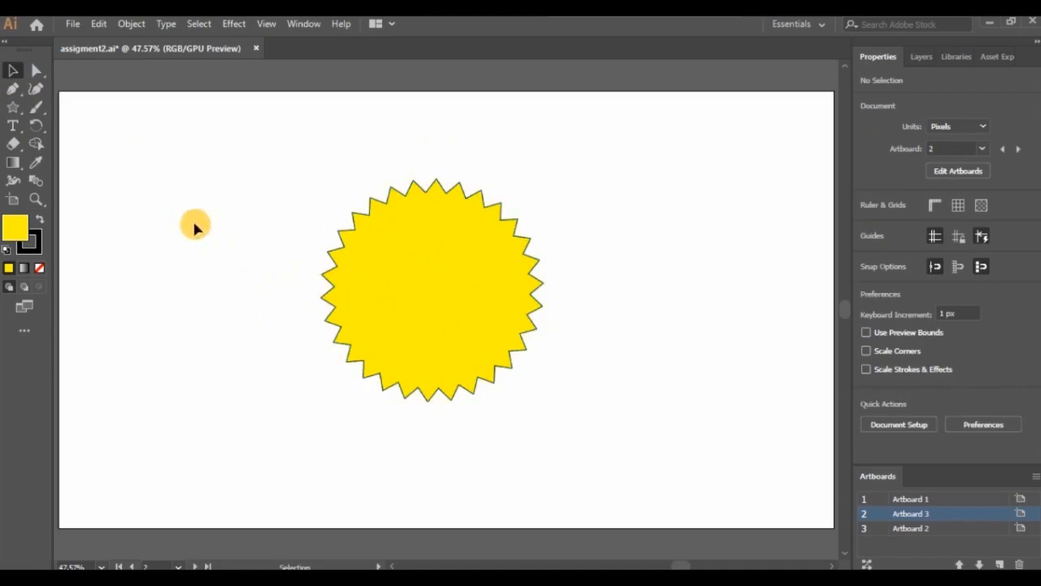
Step: Change the fill colour to a bright red for drawing a rectangle
{"action": "left_click_drag", "start_coordinate": [14, 112], "coordinate": [93, 107]}
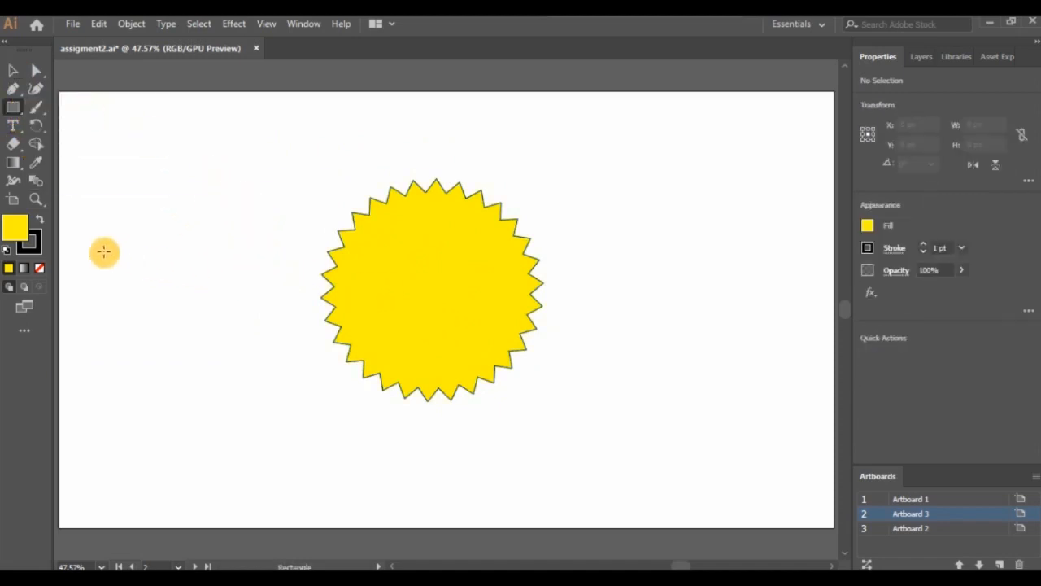
{"action": "double_click", "coordinate": [16, 231]}
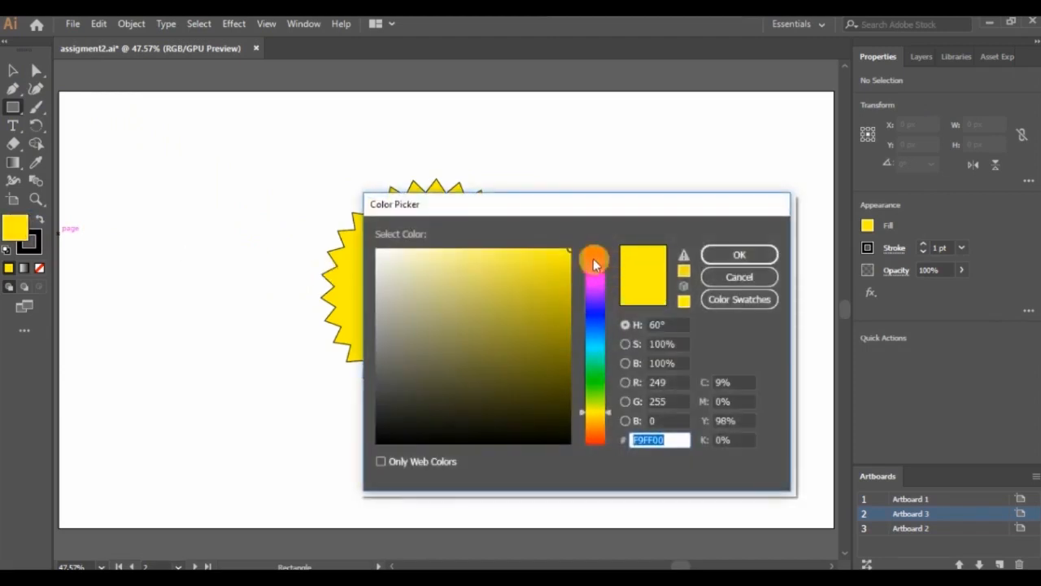
{"action": "left_click_drag", "start_coordinate": [594, 326], "coordinate": [609, 260]}
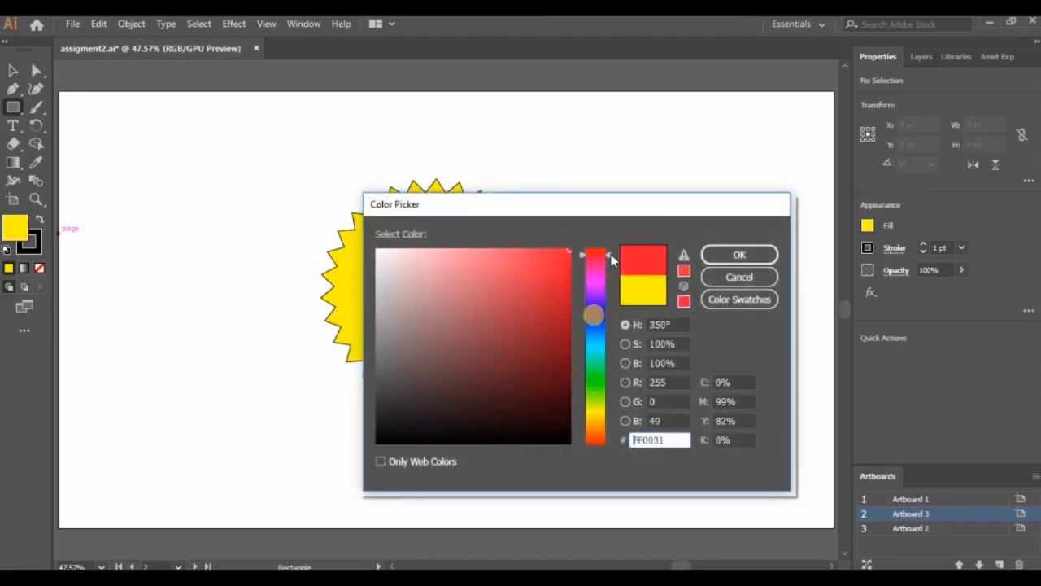
{"action": "left_click", "coordinate": [730, 253]}
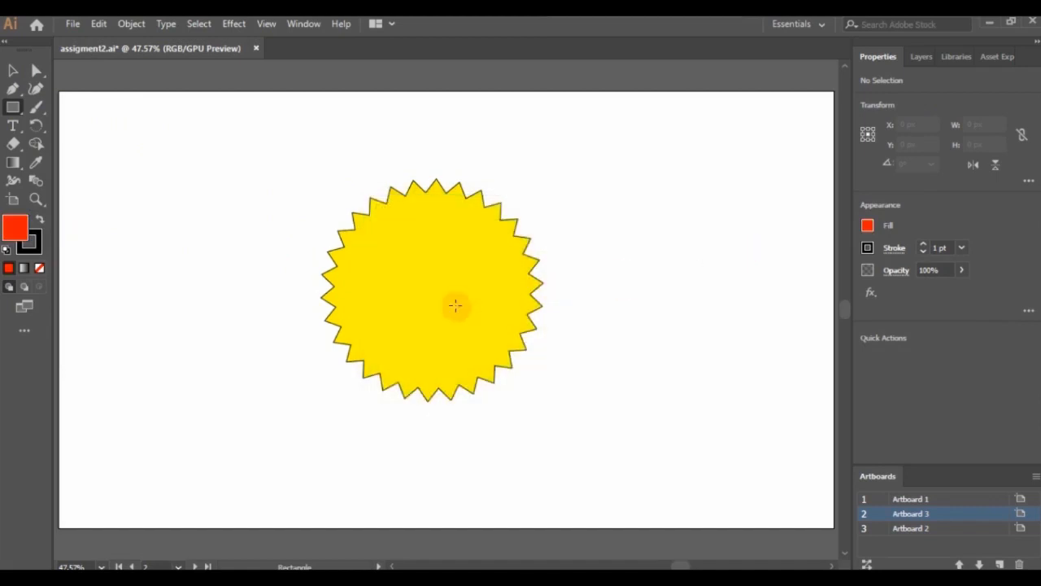
Step: Draw a red upright rectangle about 111 by 272 px and place it to the left of the yellow seal
{"action": "mouse_move", "coordinate": [177, 345]}
{"action": "left_mouse_down"}
{"action": "mouse_move", "coordinate": [221, 347]}
{"action": "mouse_move", "coordinate": [226, 421]}
{"action": "mouse_move", "coordinate": [214, 464]}
{"action": "mouse_move", "coordinate": [241, 499]}
{"action": "left_mouse_up"}
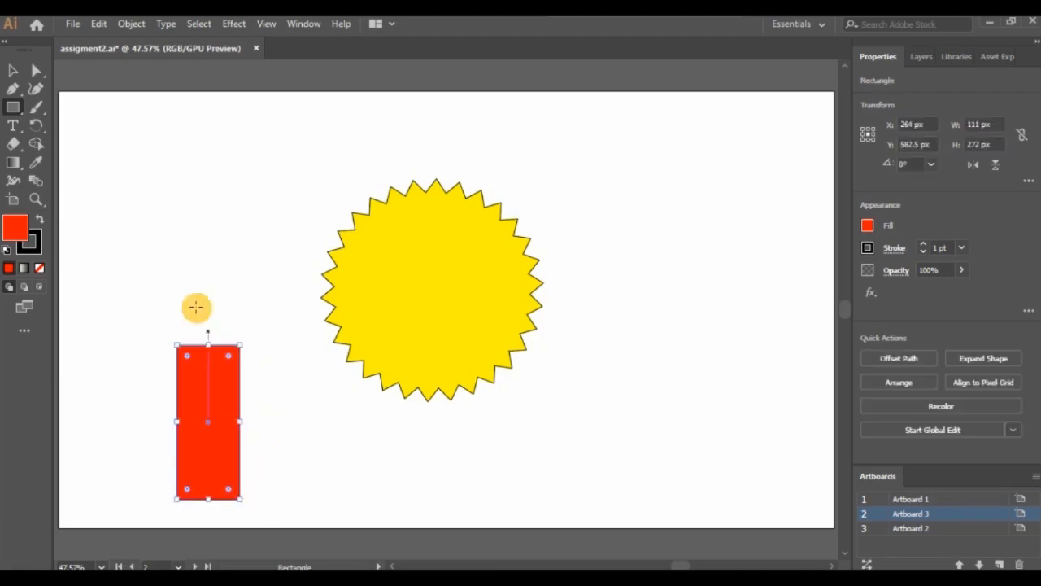
{"action": "left_click_drag", "start_coordinate": [208, 389], "coordinate": [229, 242]}
{"action": "left_click", "coordinate": [175, 302]}
{"action": "key", "text": "m"}
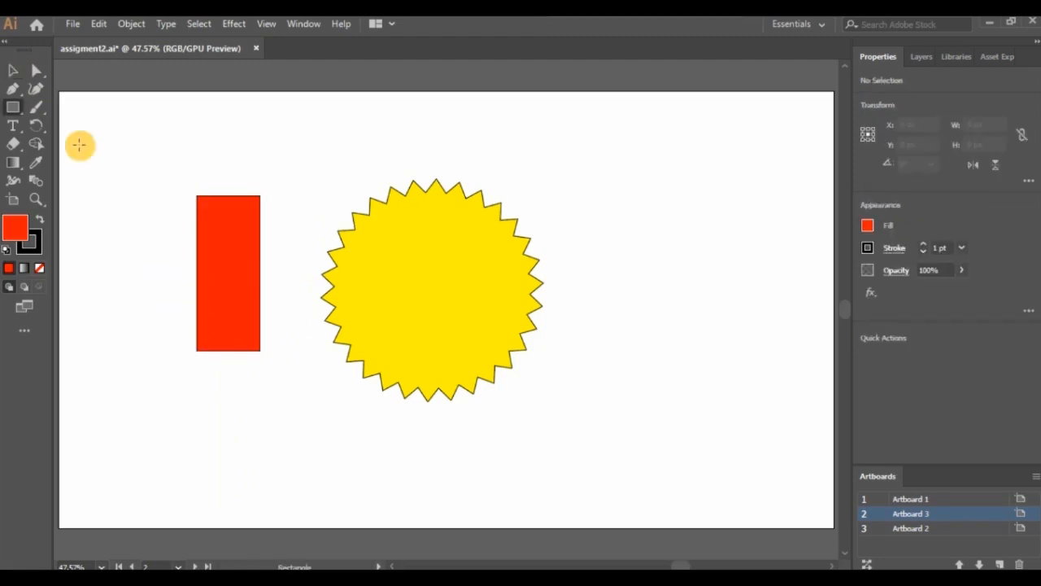
Step: Draw a red three-sided polygon about 184 px wide and 159 px high, with a level base, to the right of the seal
{"action": "left_click", "coordinate": [12, 108]}
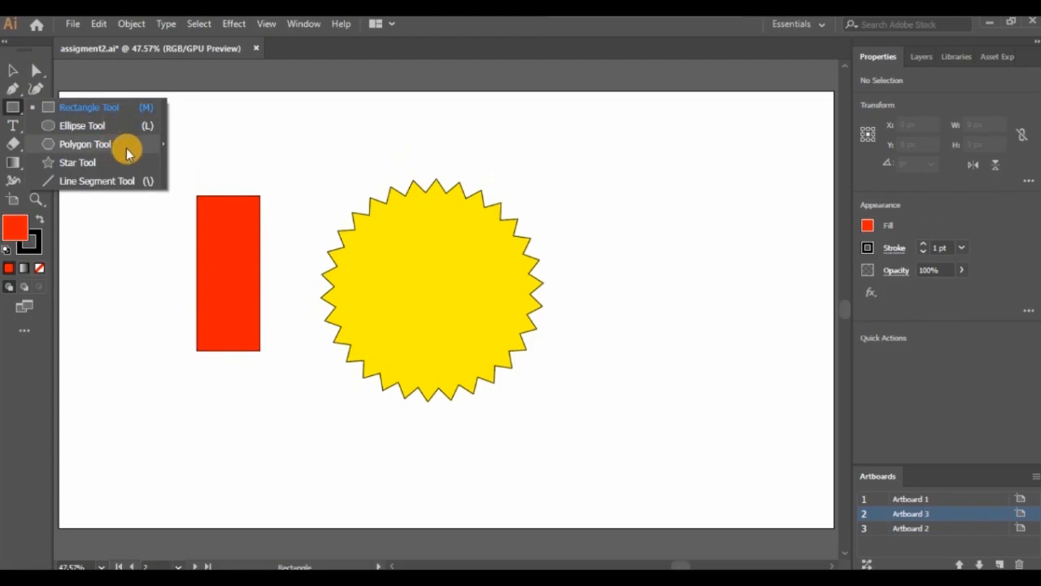
{"action": "left_click", "coordinate": [85, 144]}
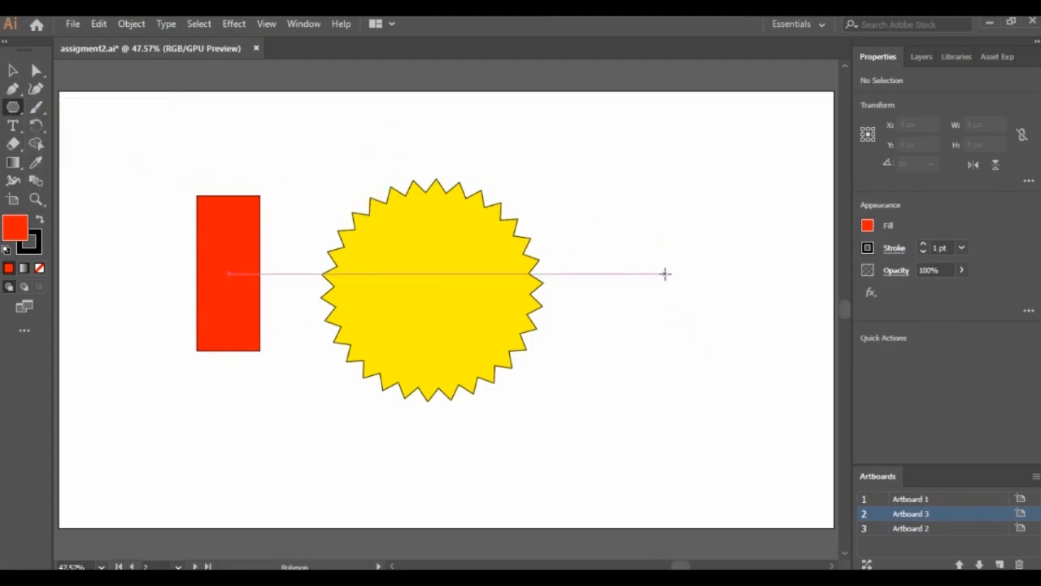
{"action": "left_click_drag", "start_coordinate": [666, 275], "coordinate": [712, 308]}
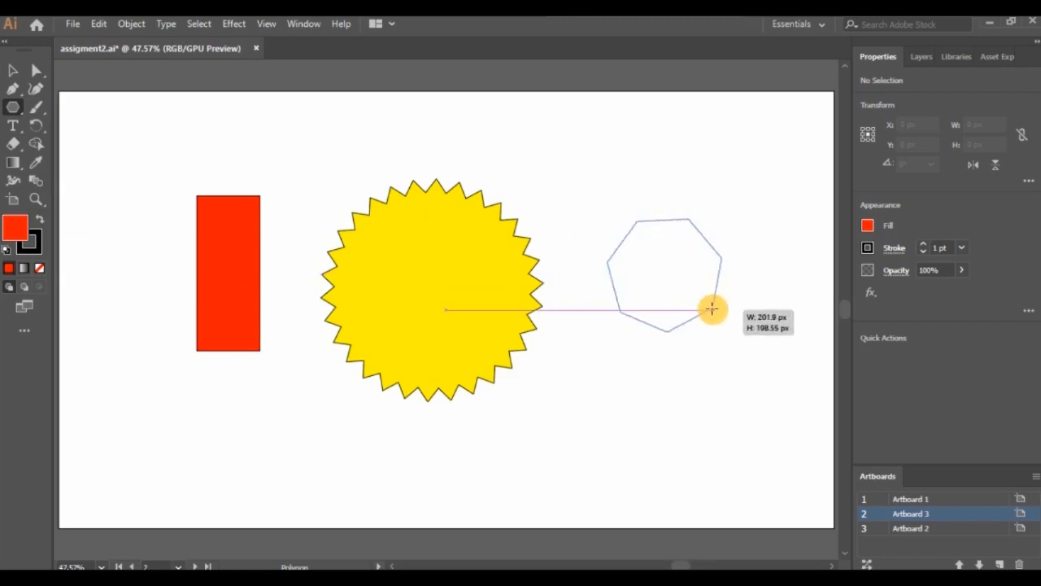
{"action": "key", "text": "Down"}
{"action": "key", "text": "Down"}
{"action": "key", "text": "Down"}
{"action": "key", "text": "Down"}
{"action": "left_click_drag", "start_coordinate": [712, 308], "coordinate": [719, 299]}
{"action": "key", "text": "shift"}
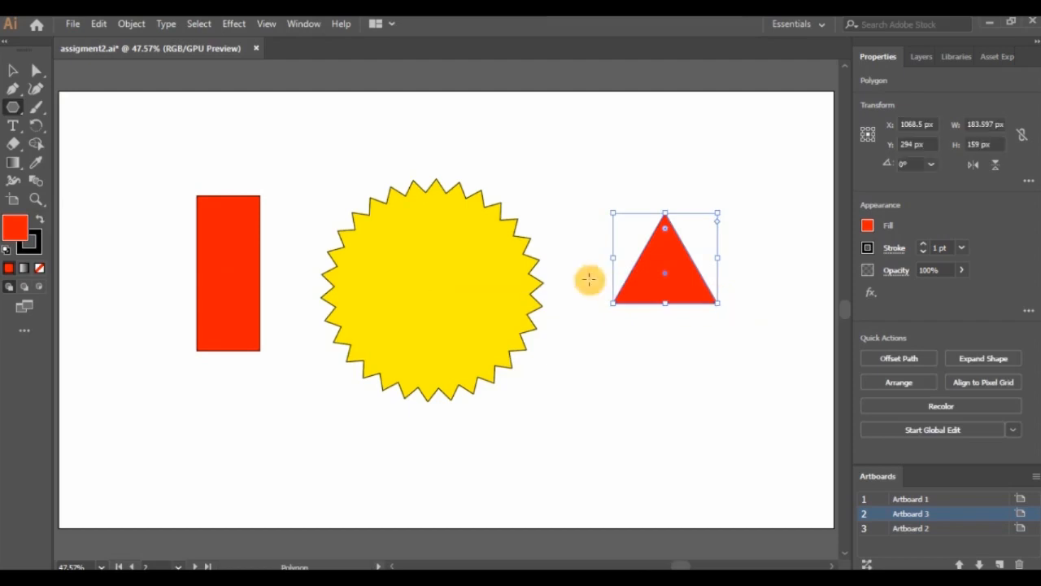
Step: Move the red triangle onto the lower end of the rectangle and scale it to about 111 by 96 px, matching the rectangle's width
{"action": "left_click", "coordinate": [12, 71]}
{"action": "left_click", "coordinate": [634, 273]}
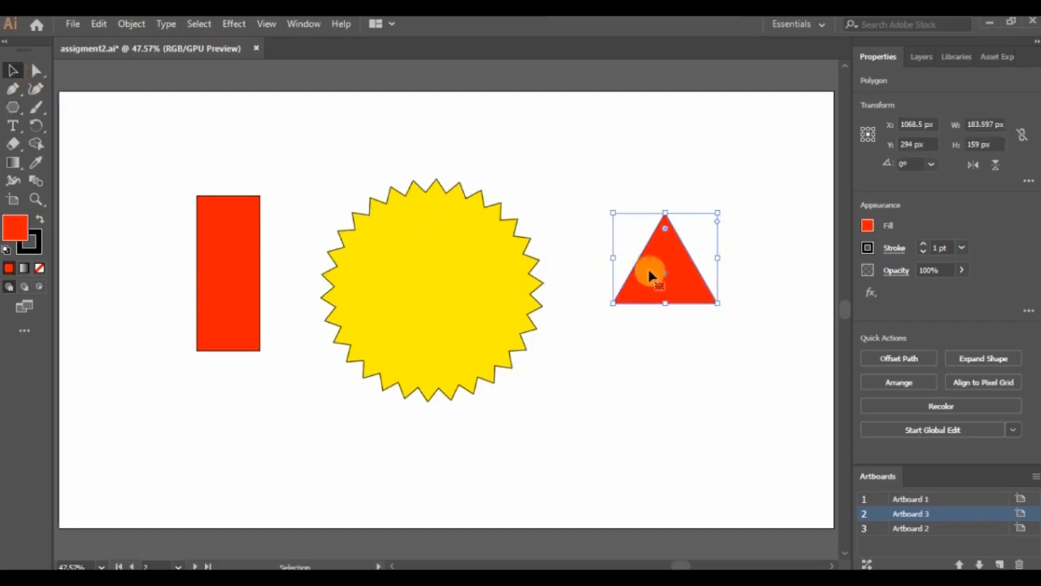
{"action": "left_click_drag", "start_coordinate": [664, 255], "coordinate": [227, 339]}
{"action": "left_click_drag", "start_coordinate": [282, 388], "coordinate": [269, 351]}
{"action": "left_click_drag", "start_coordinate": [209, 327], "coordinate": [232, 330]}
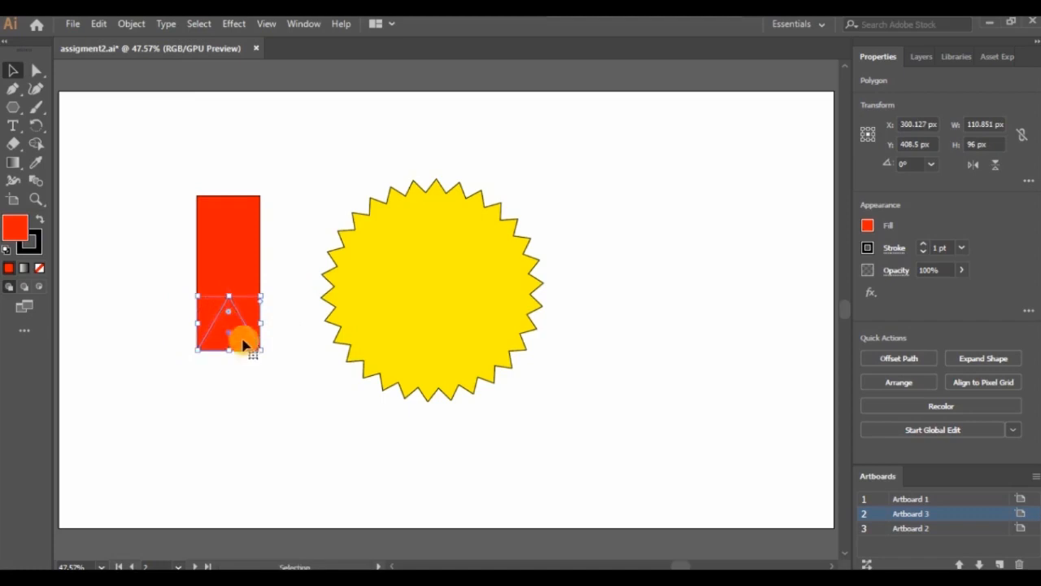
{"action": "left_click", "coordinate": [228, 366]}
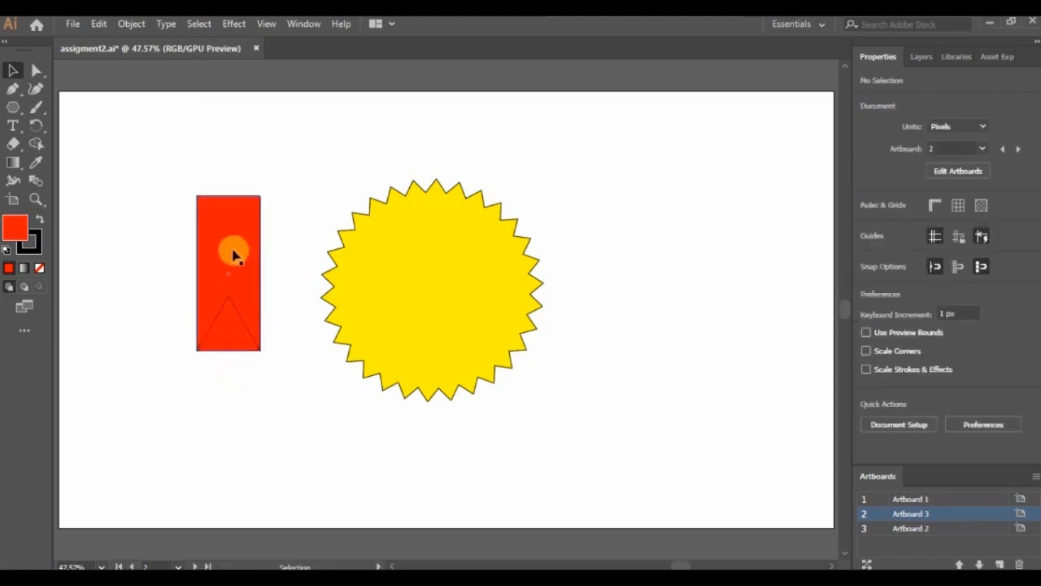
Step: Cut the triangle out of the rectangle with the Shape Builder tool to form a notched ribbon tail
{"action": "left_click", "coordinate": [38, 144]}
{"action": "left_click", "coordinate": [16, 70]}
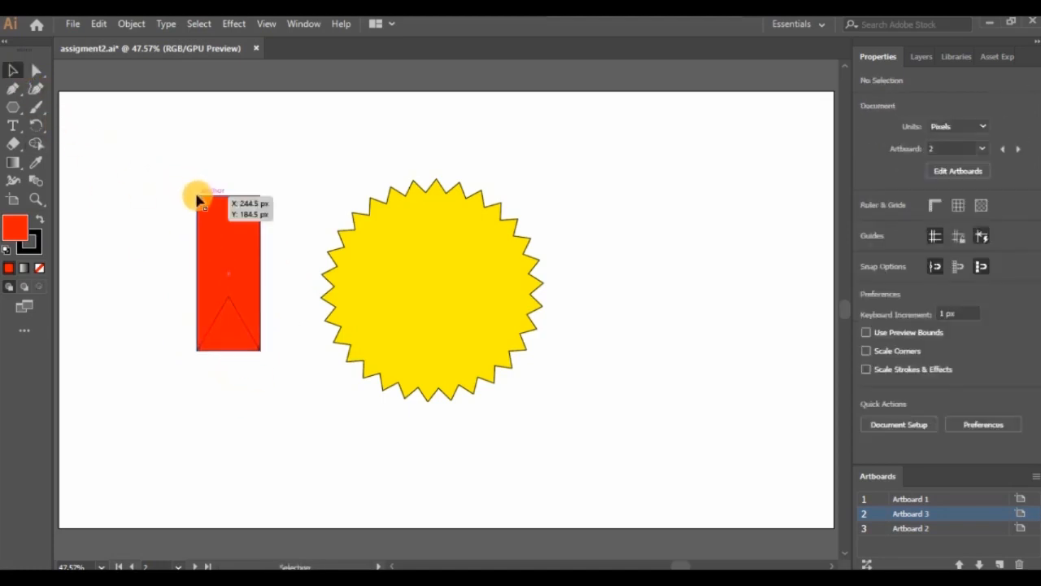
{"action": "left_click_drag", "start_coordinate": [177, 170], "coordinate": [285, 395]}
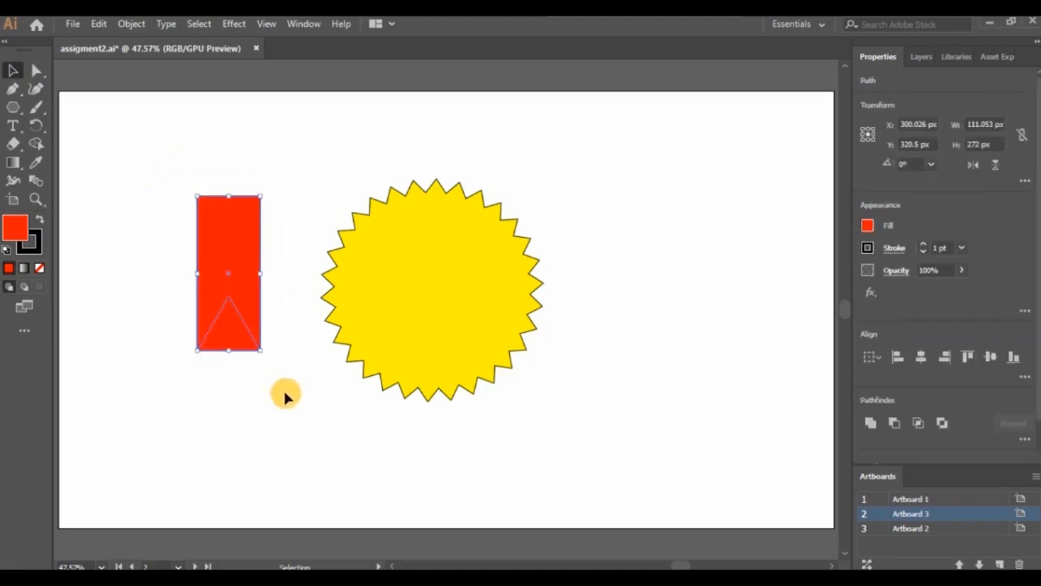
{"action": "left_click", "coordinate": [37, 145]}
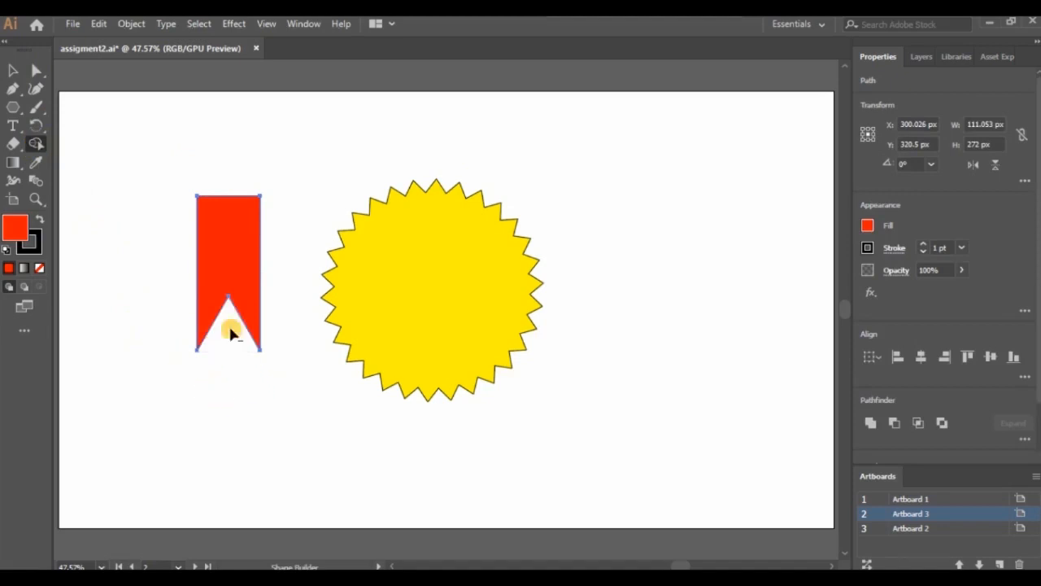
Step: Move the ribbon onto the lower left part of the seal and rotate it about 28° clockwise so its notched end points down-left
{"action": "left_click", "coordinate": [14, 70]}
{"action": "left_click", "coordinate": [233, 237]}
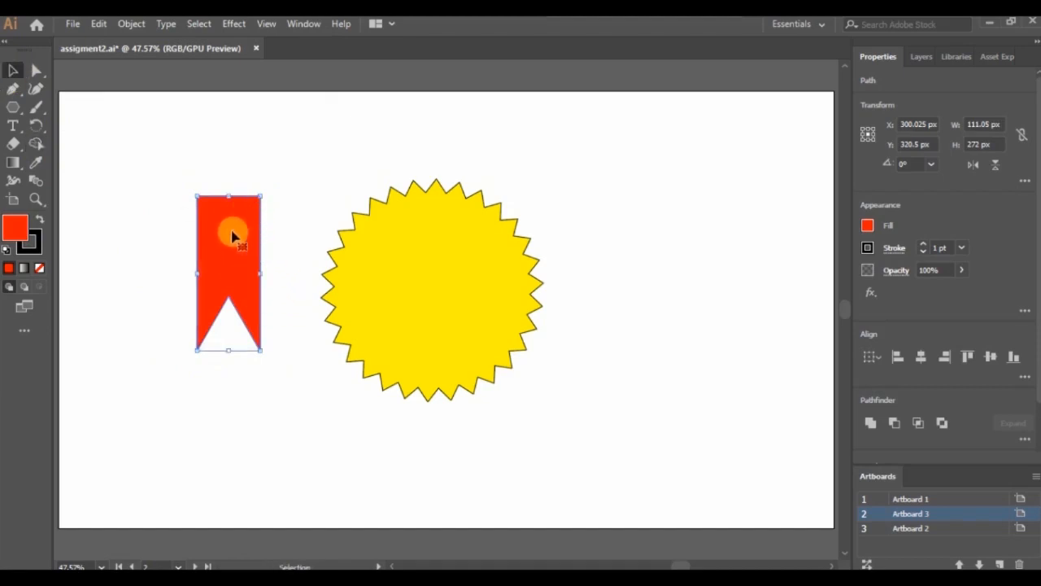
{"action": "left_click_drag", "start_coordinate": [225, 230], "coordinate": [382, 340]}
{"action": "left_click_drag", "start_coordinate": [426, 297], "coordinate": [466, 324]}
{"action": "left_click_drag", "start_coordinate": [409, 346], "coordinate": [388, 346]}
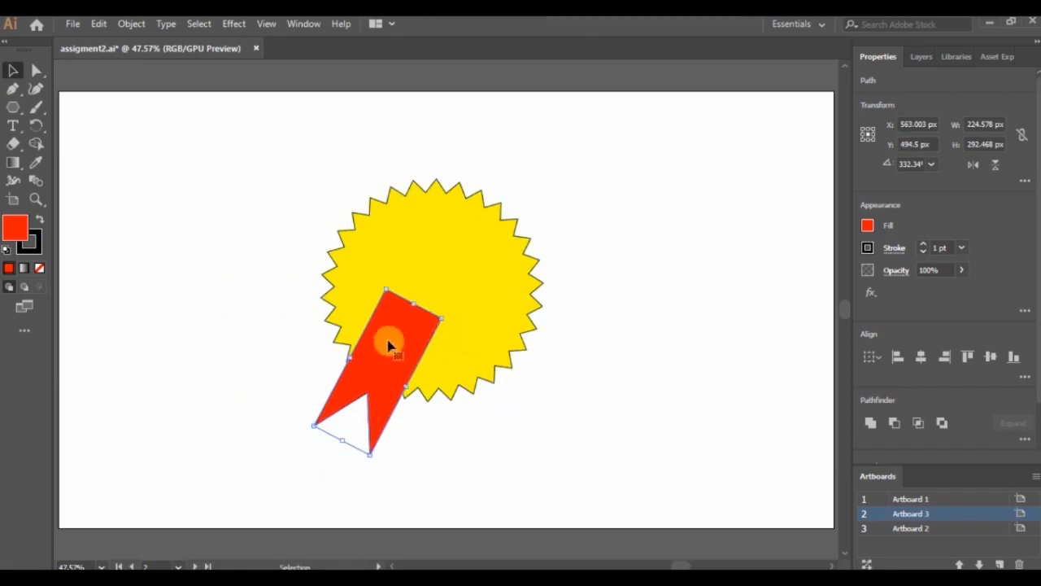
Step: Reflect a copy of the ribbon across the vertical axis and place it on the lower right part of the seal
{"action": "right_click", "coordinate": [383, 338]}
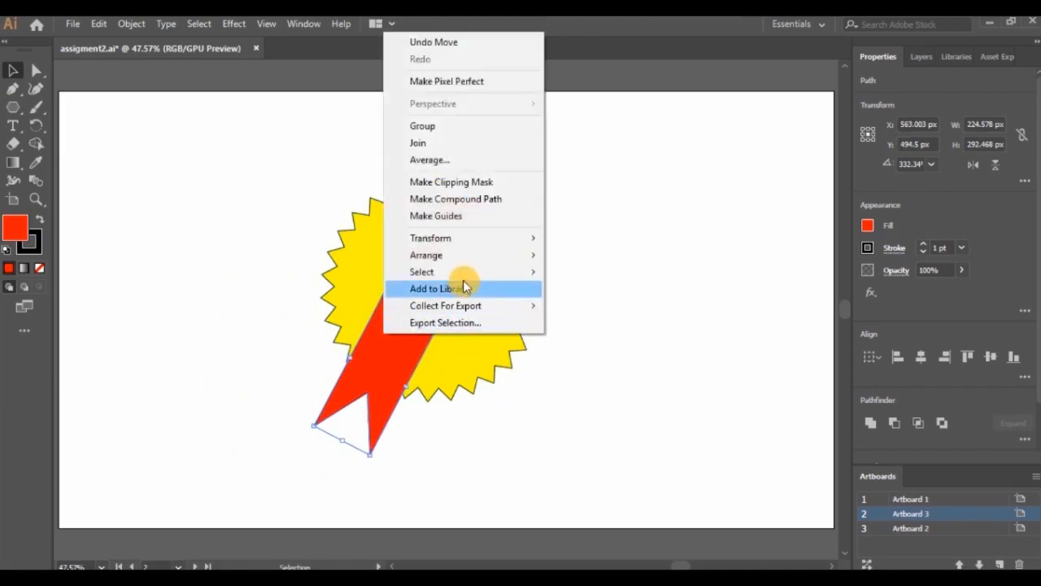
{"action": "mouse_move", "coordinate": [478, 256]}
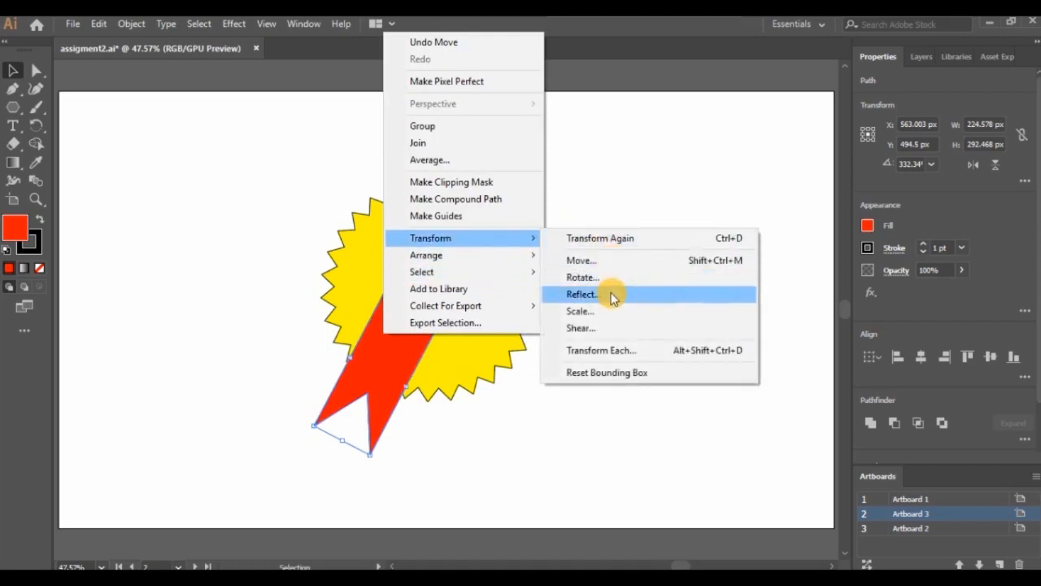
{"action": "left_click", "coordinate": [612, 299]}
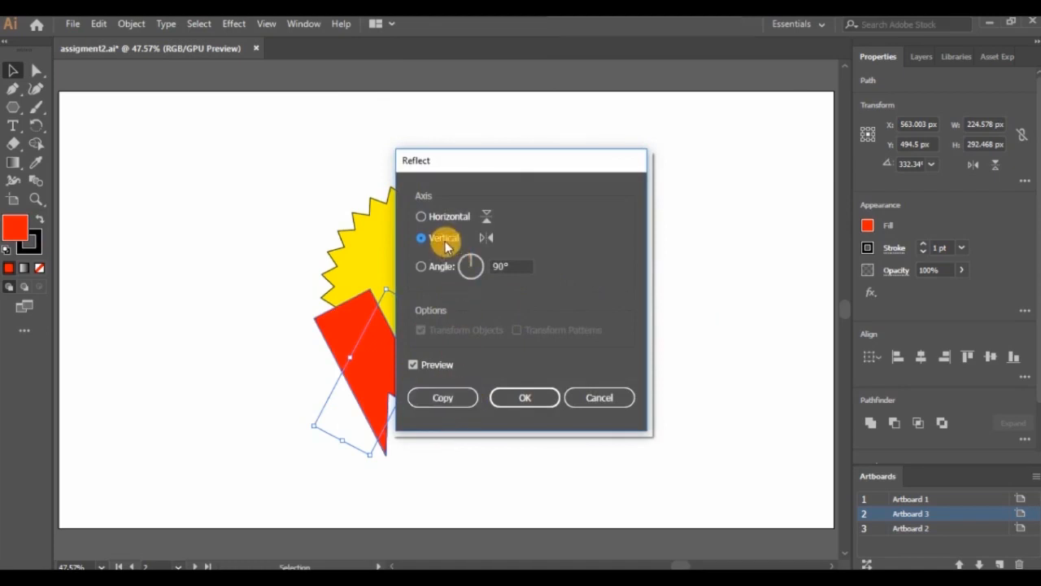
{"action": "left_click", "coordinate": [452, 397]}
{"action": "left_click_drag", "start_coordinate": [365, 333], "coordinate": [463, 334]}
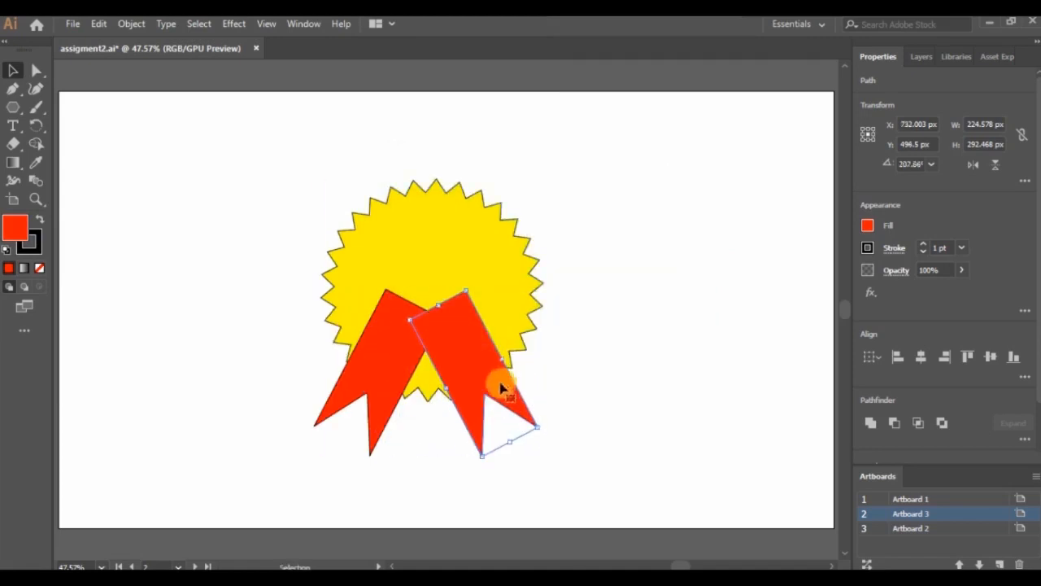
{"action": "left_click", "coordinate": [553, 379]}
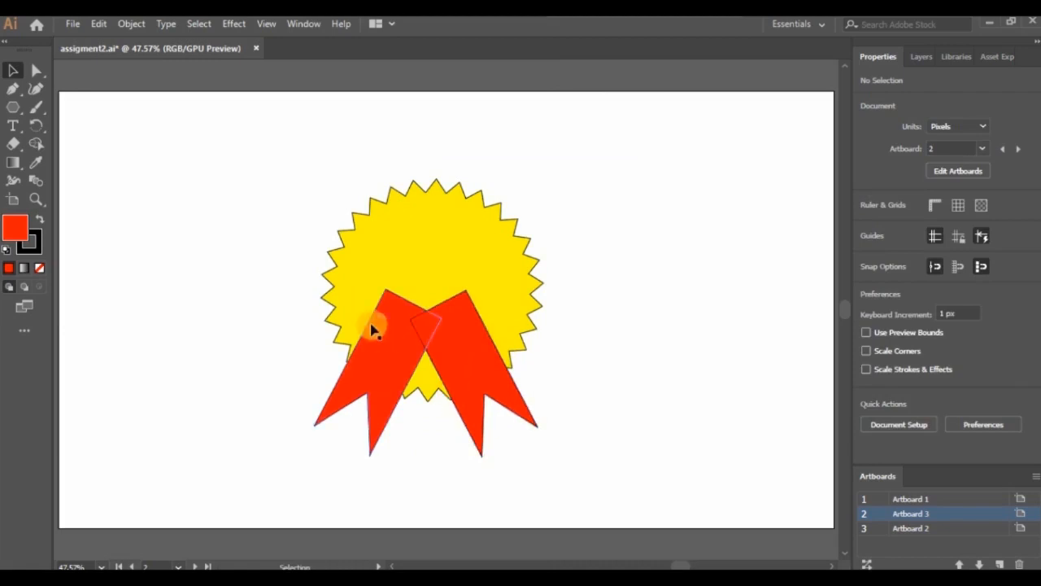
Step: Bring the yellow seal to the front so it covers the upper ends of both ribbons
{"action": "left_click", "coordinate": [432, 270]}
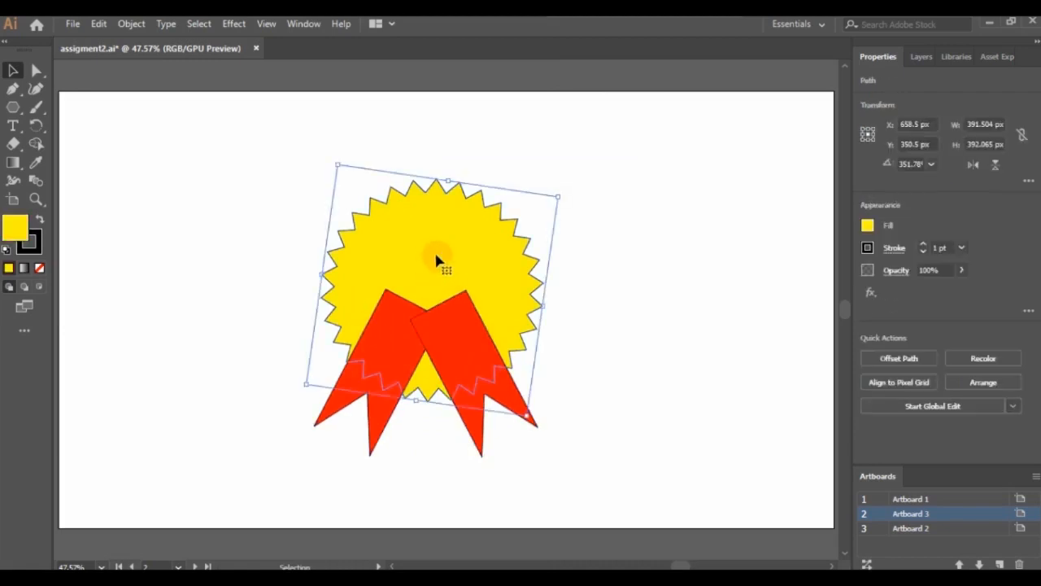
{"action": "right_click", "coordinate": [435, 252]}
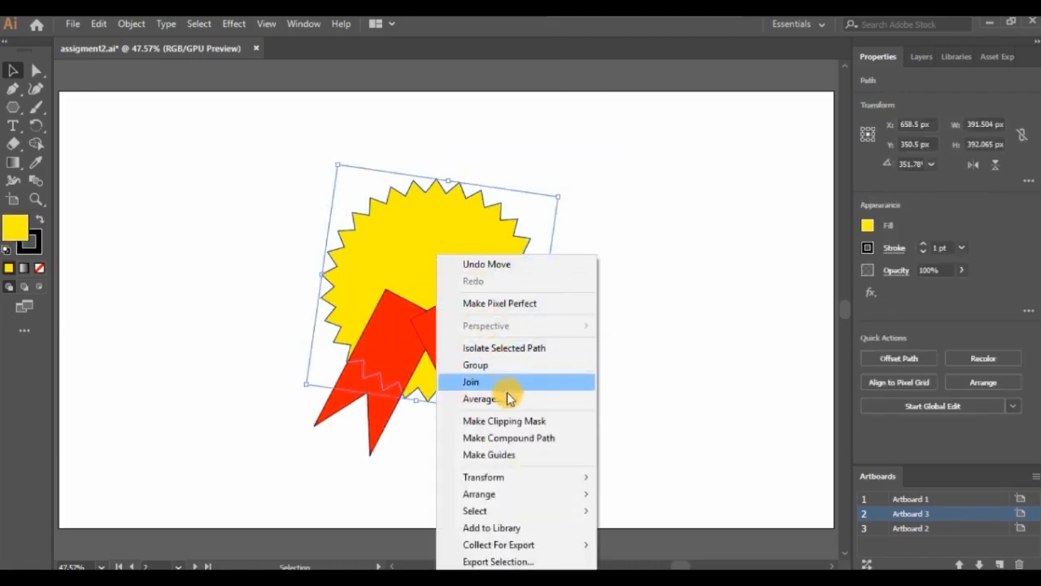
{"action": "mouse_move", "coordinate": [589, 499]}
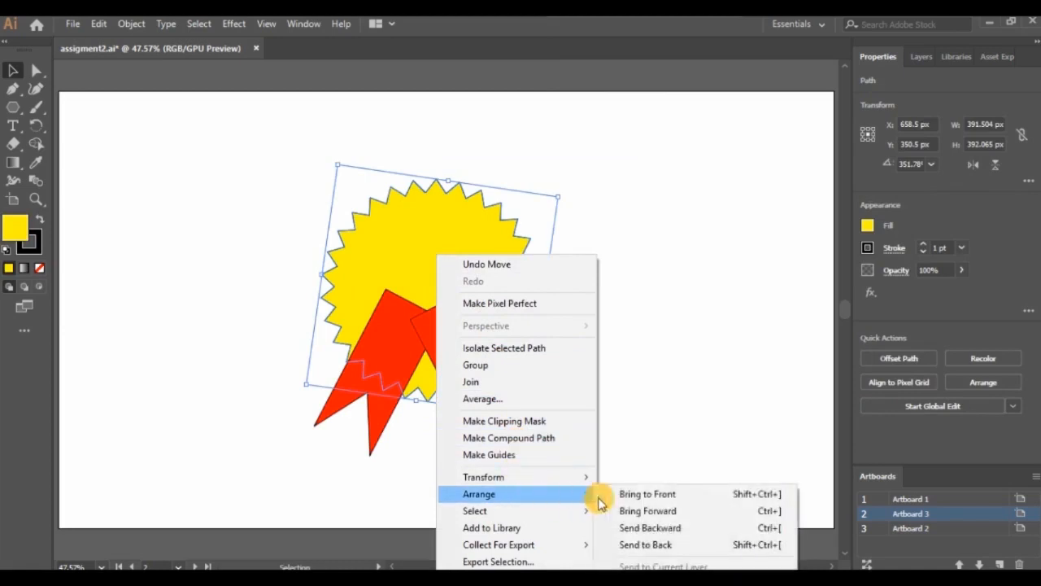
{"action": "left_click", "coordinate": [649, 494]}
{"action": "left_click", "coordinate": [600, 413]}
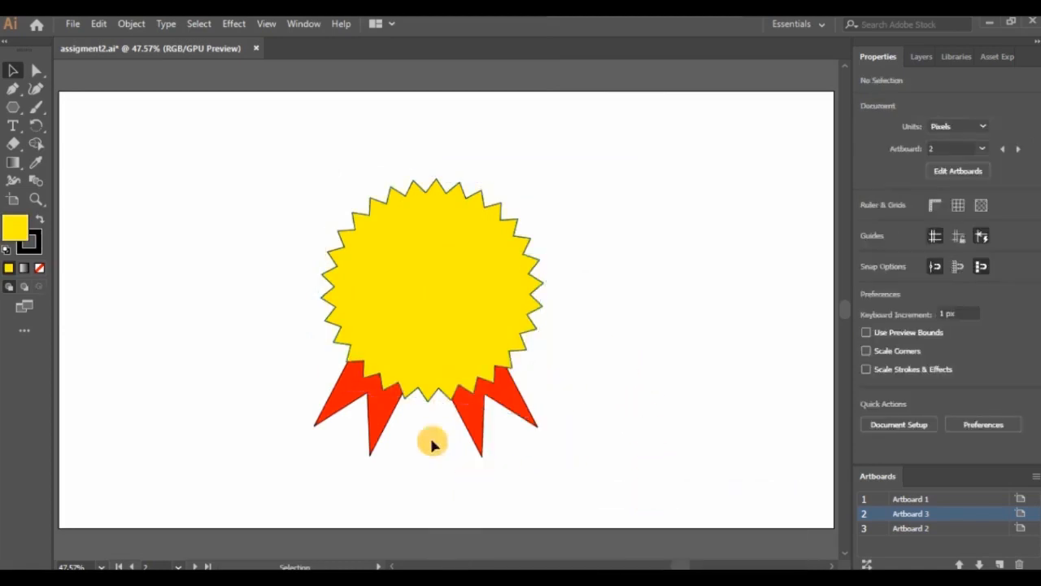
Step: Reposition both ribbon tails so they hang lower and evenly on either side beneath the seal
{"action": "left_click", "coordinate": [471, 333]}
{"action": "mouse_move", "coordinate": [512, 384]}
{"action": "left_mouse_down"}
{"action": "mouse_move", "coordinate": [533, 390]}
{"action": "mouse_move", "coordinate": [512, 385]}
{"action": "left_mouse_up"}
{"action": "left_click", "coordinate": [589, 425]}
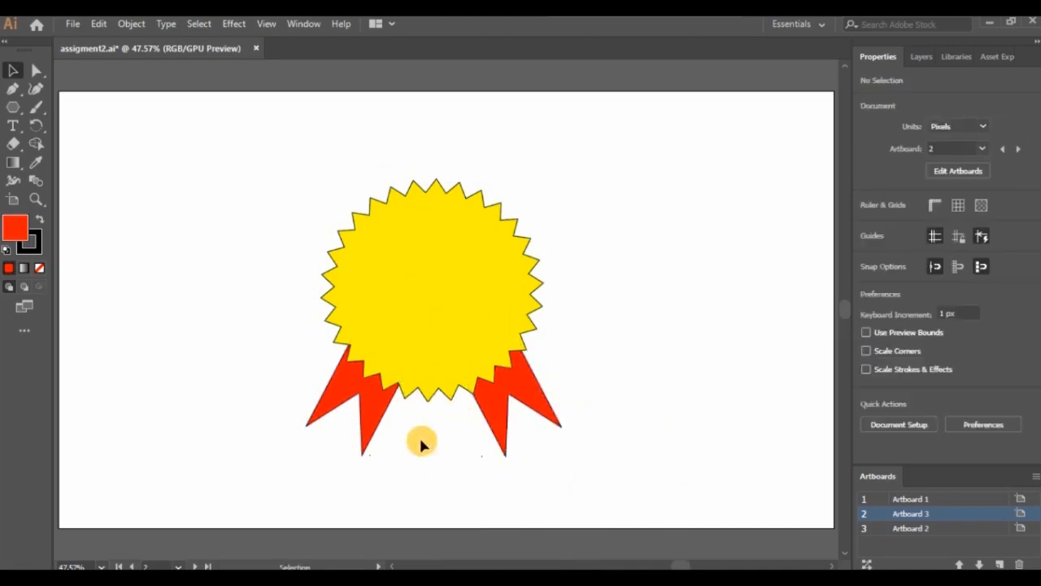
{"action": "left_click_drag", "start_coordinate": [365, 391], "coordinate": [381, 414]}
{"action": "left_click_drag", "start_coordinate": [534, 398], "coordinate": [521, 408]}
{"action": "left_click", "coordinate": [610, 189]}
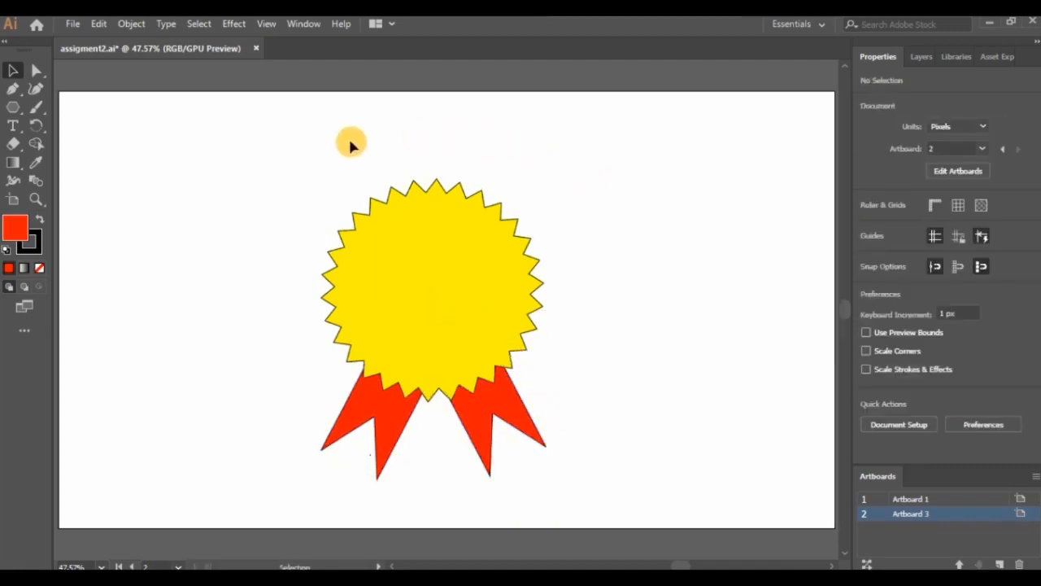
Step: Set the fill colour to black (000000) and add the text GOLD to the right of the seal
{"action": "left_click", "coordinate": [15, 124]}
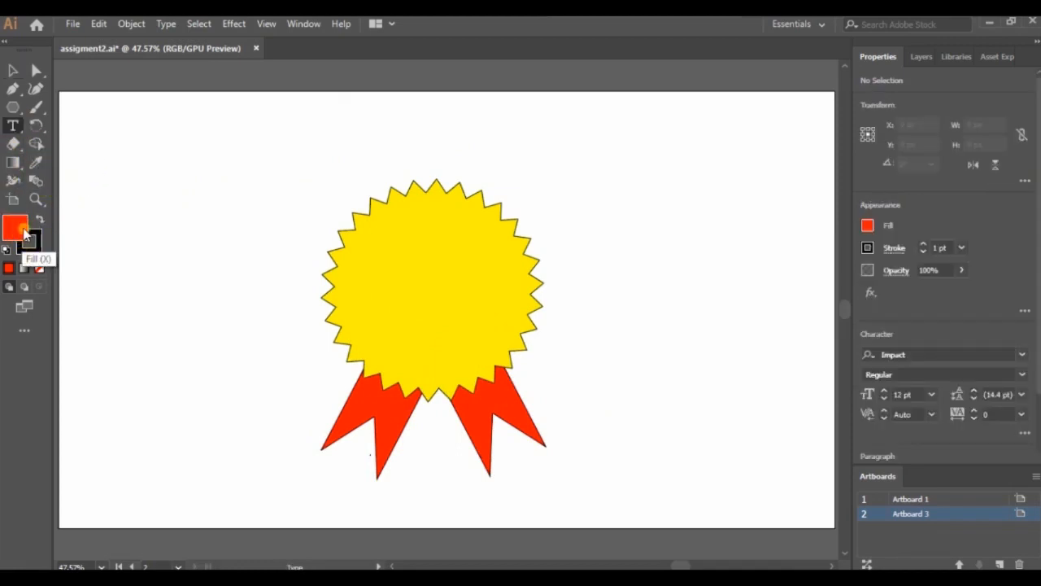
{"action": "double_click", "coordinate": [18, 232]}
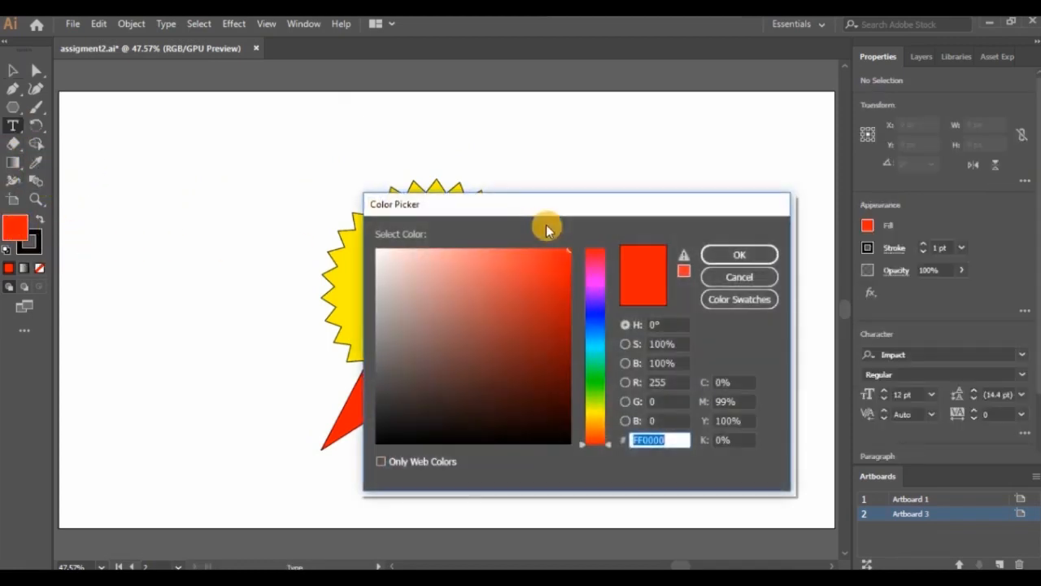
{"action": "left_click", "coordinate": [571, 442]}
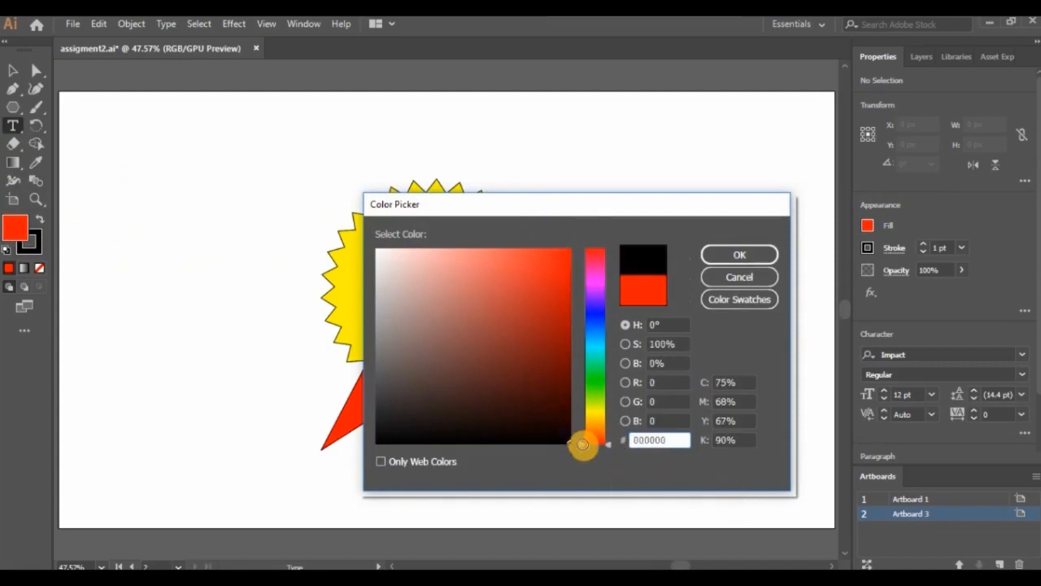
{"action": "left_click", "coordinate": [739, 254]}
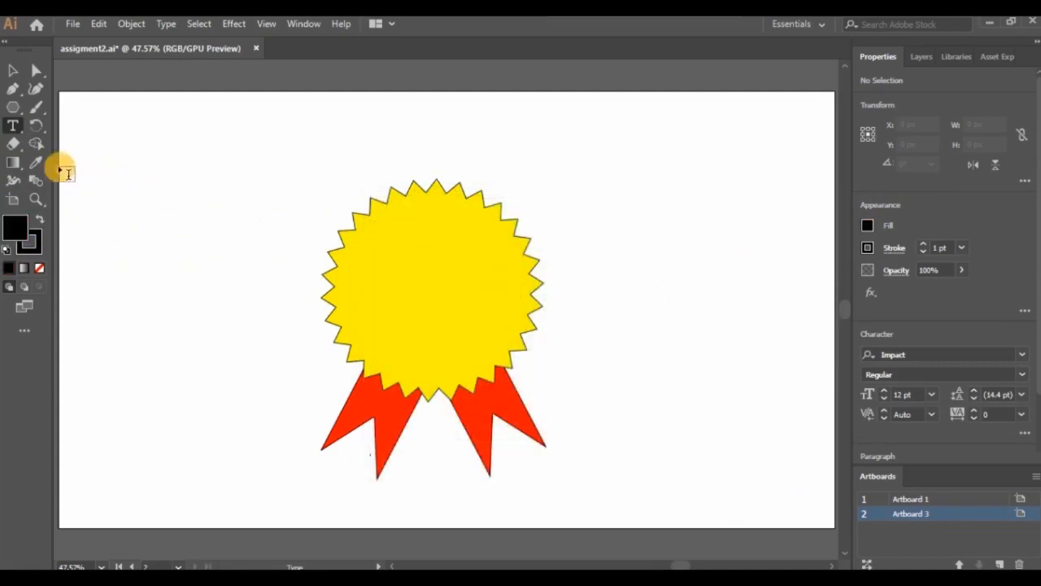
{"action": "left_click", "coordinate": [11, 130]}
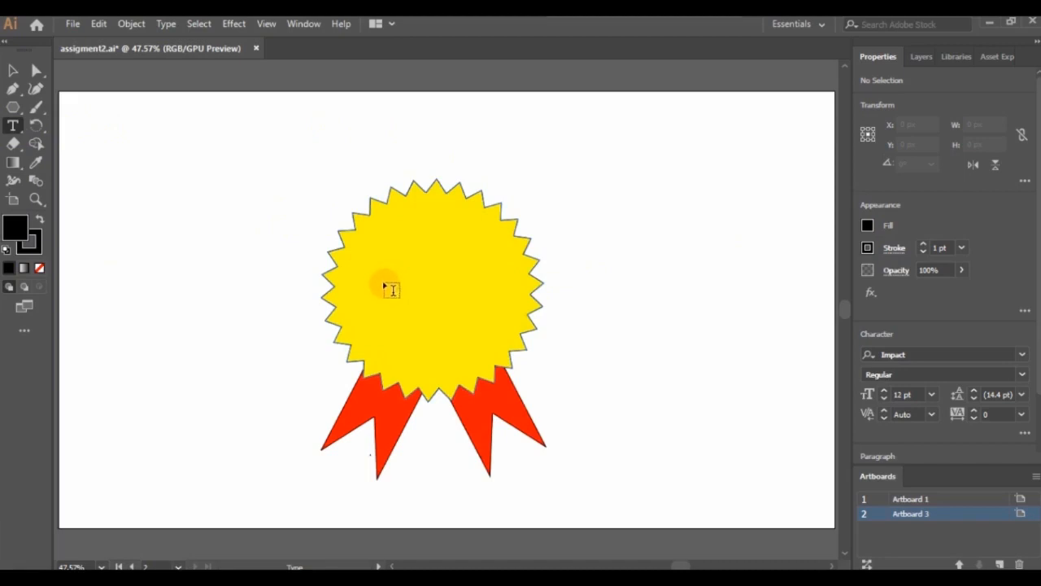
{"action": "left_click", "coordinate": [576, 256]}
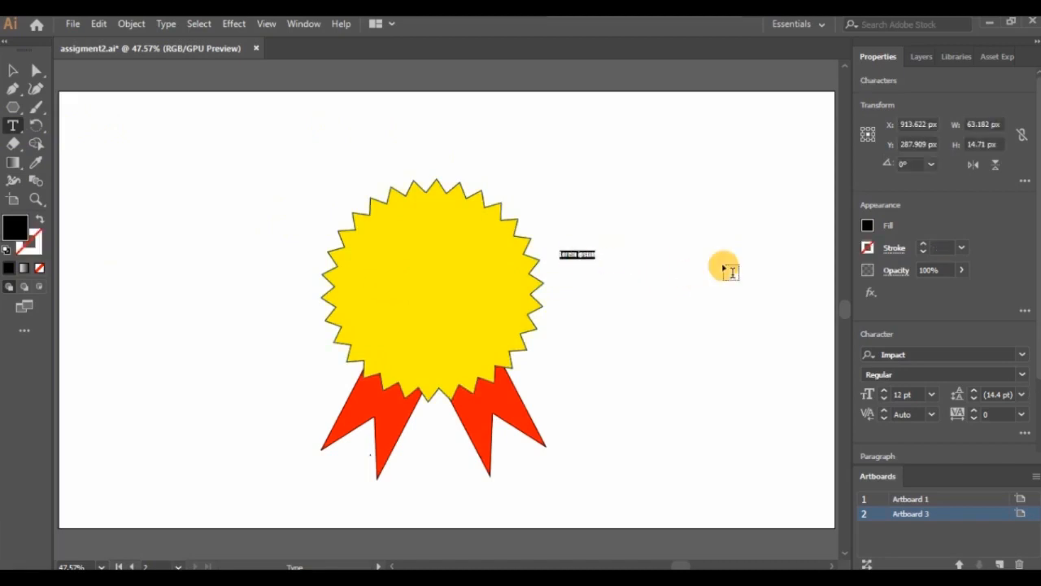
{"action": "type", "text": "GOLD"}
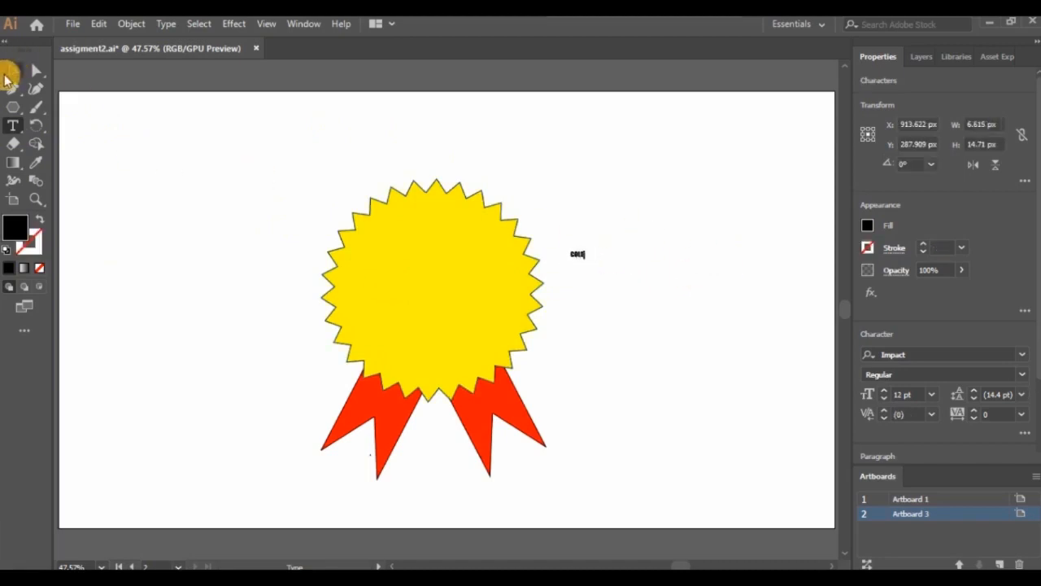
Step: Enlarge the GOLD text and centre it on the seal so it spans most of the seal's width
{"action": "left_click", "coordinate": [12, 73]}
{"action": "left_click_drag", "start_coordinate": [588, 260], "coordinate": [762, 378]}
{"action": "left_click_drag", "start_coordinate": [637, 313], "coordinate": [487, 299]}
{"action": "left_click_drag", "start_coordinate": [493, 336], "coordinate": [521, 354]}
{"action": "left_click", "coordinate": [632, 397]}
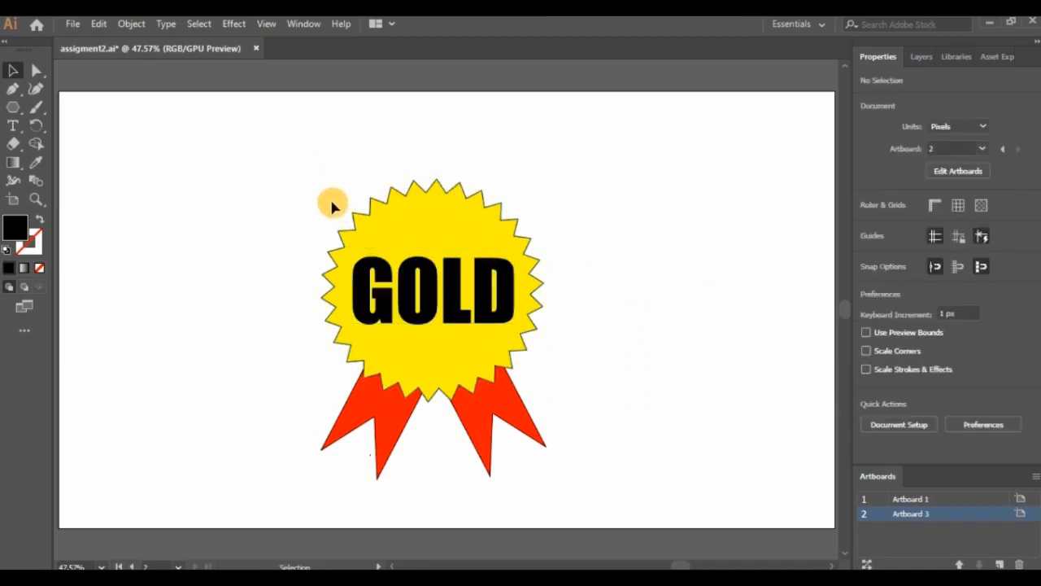
Step: Scale the whole badge to about 273 by 365 px on the artboard's left side and place two copies in a row beside it
{"action": "left_click_drag", "start_coordinate": [291, 170], "coordinate": [398, 282]}
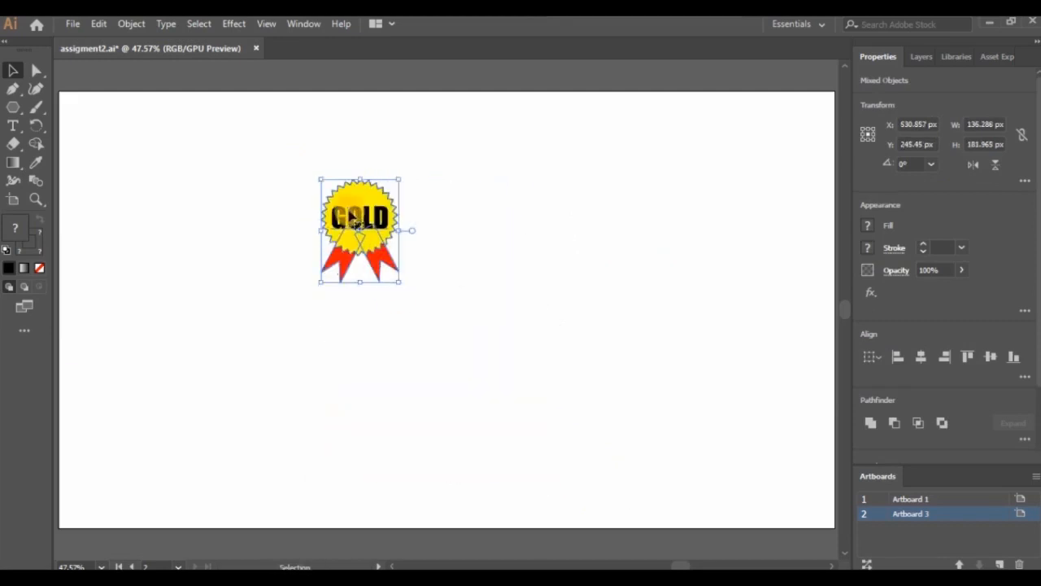
{"action": "left_click_drag", "start_coordinate": [354, 204], "coordinate": [147, 236]}
{"action": "left_click_drag", "start_coordinate": [193, 314], "coordinate": [281, 419]}
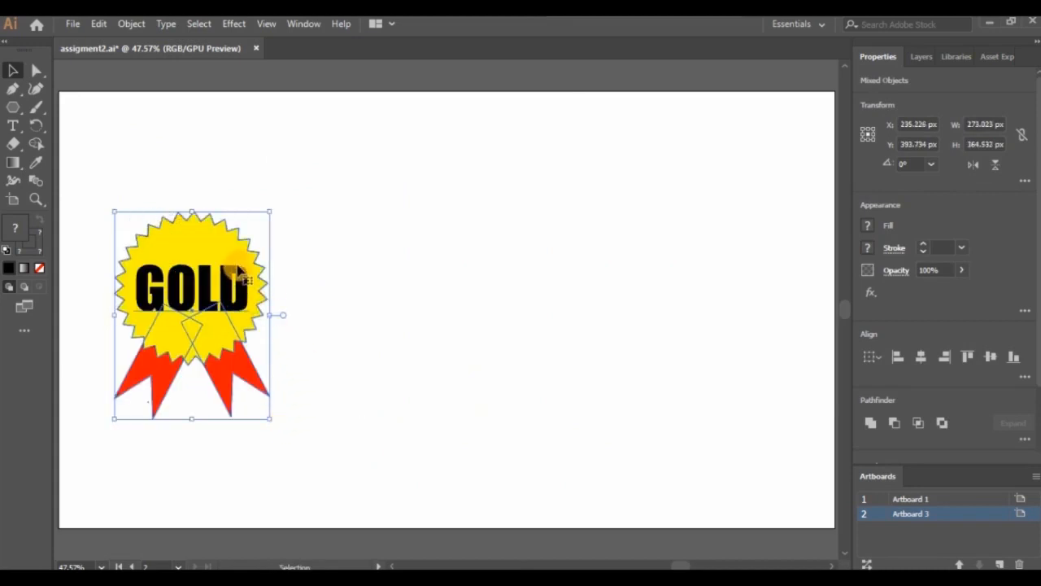
{"action": "left_click_drag", "start_coordinate": [215, 265], "coordinate": [697, 287]}
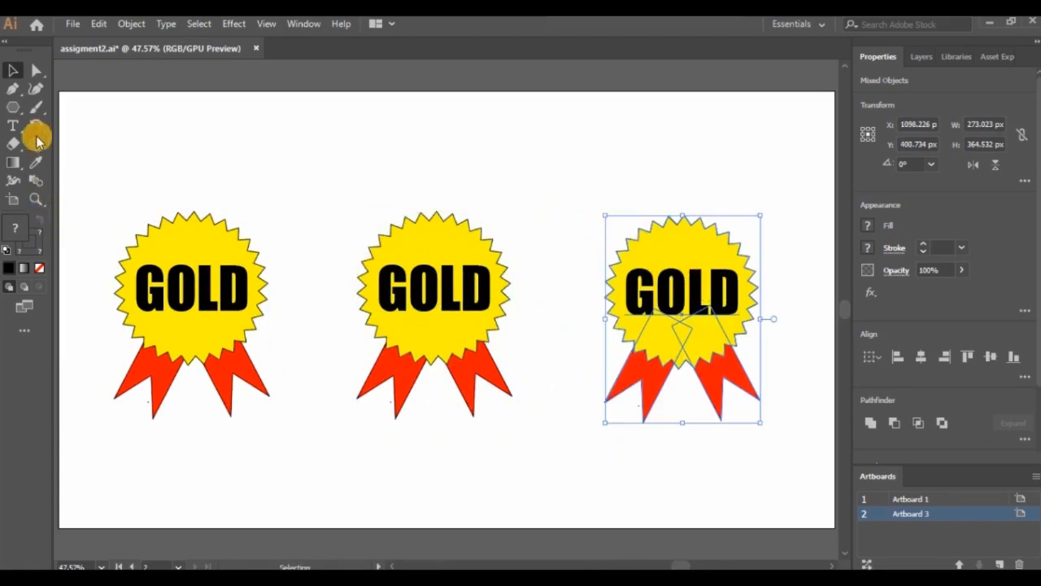
Step: Replace the middle badge's text with SILVER and scale it to about 227 px wide, centred inside the seal
{"action": "left_click", "coordinate": [13, 125]}
{"action": "left_click_drag", "start_coordinate": [378, 285], "coordinate": [496, 290]}
{"action": "type", "text": "SILVER"}
{"action": "left_click", "coordinate": [13, 69]}
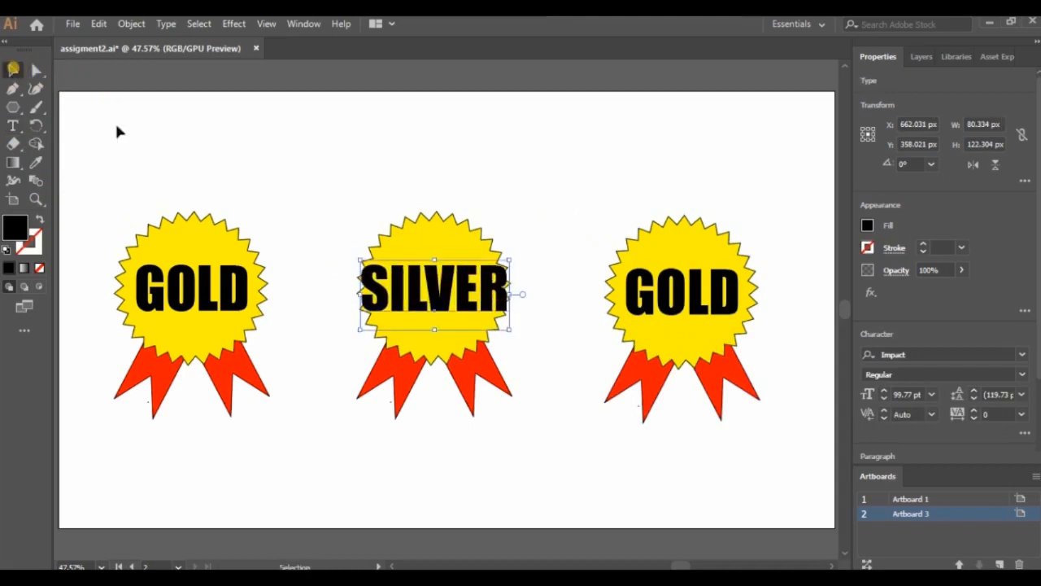
{"action": "left_click_drag", "start_coordinate": [506, 334], "coordinate": [486, 322]}
{"action": "left_click_drag", "start_coordinate": [459, 285], "coordinate": [470, 292]}
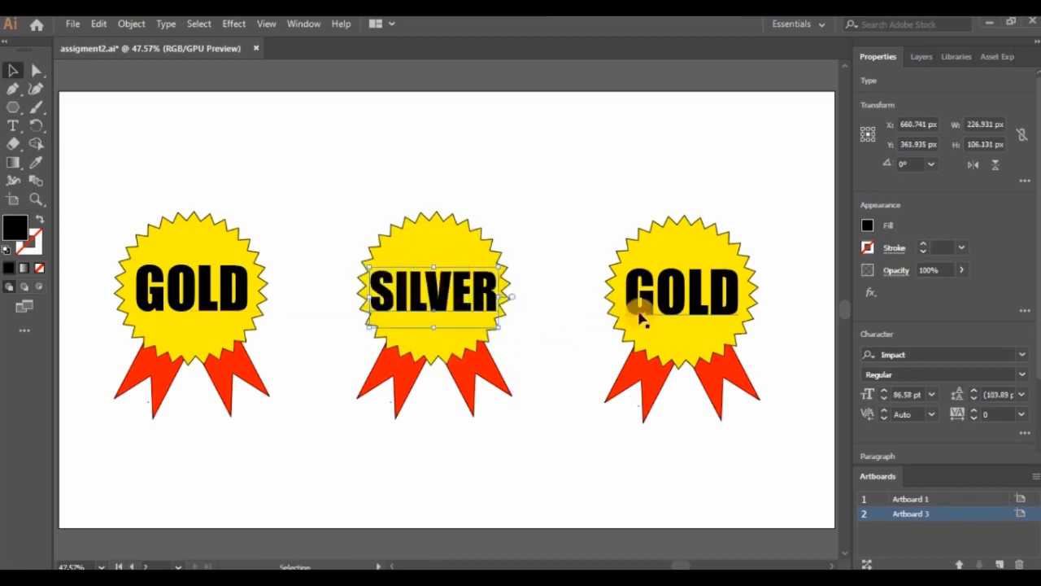
Step: Replace the third badge's text with BRONZE and scale it to about 203 px wide, centred inside the seal
{"action": "left_click", "coordinate": [13, 125]}
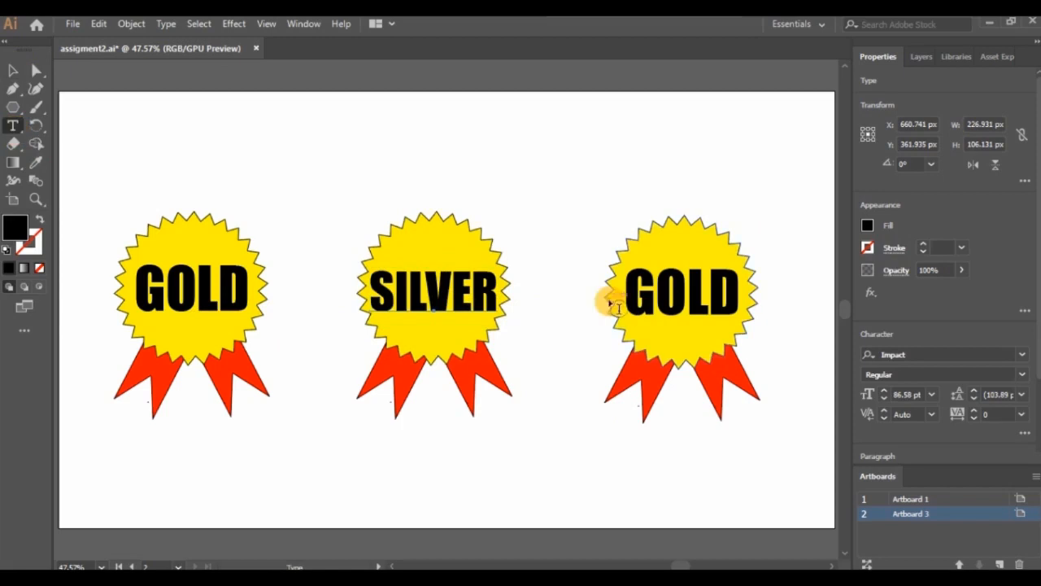
{"action": "left_click_drag", "start_coordinate": [625, 291], "coordinate": [733, 291]}
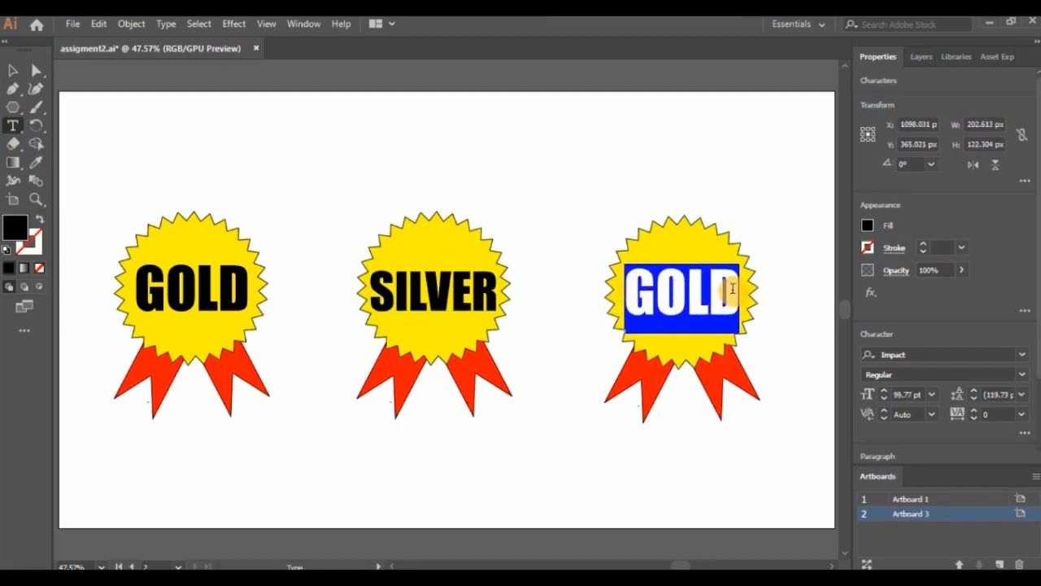
{"action": "type", "text": "BRONZ"}
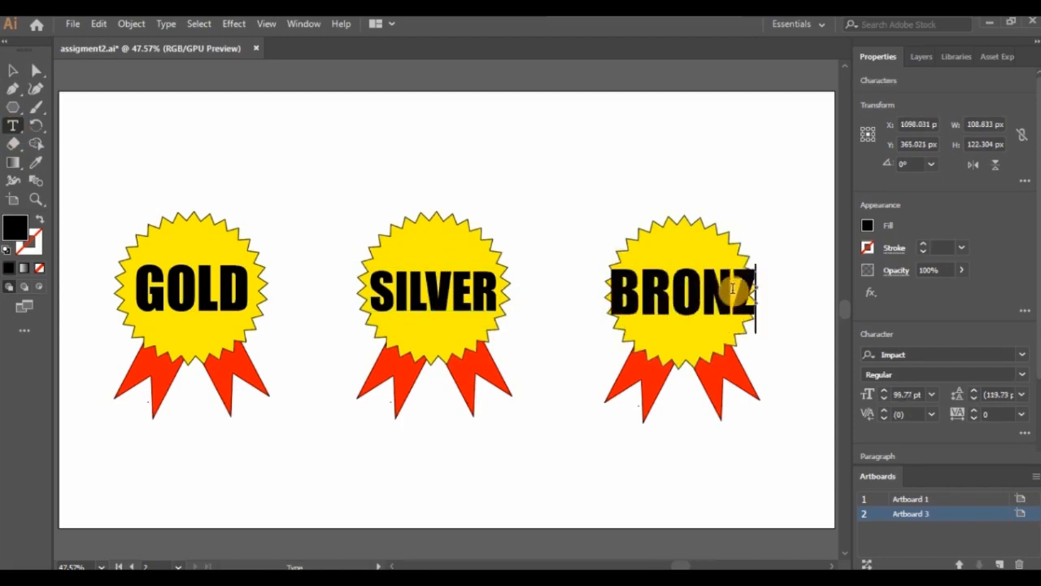
{"action": "type", "text": "E"}
{"action": "left_click", "coordinate": [18, 76]}
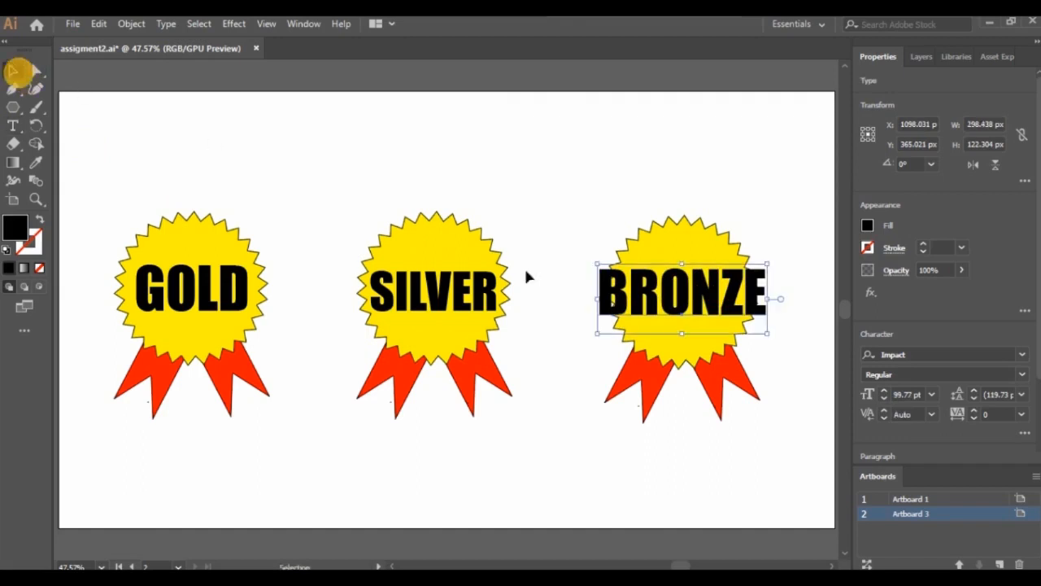
{"action": "left_click_drag", "start_coordinate": [768, 336], "coordinate": [732, 317]}
{"action": "left_click_drag", "start_coordinate": [685, 288], "coordinate": [737, 321]}
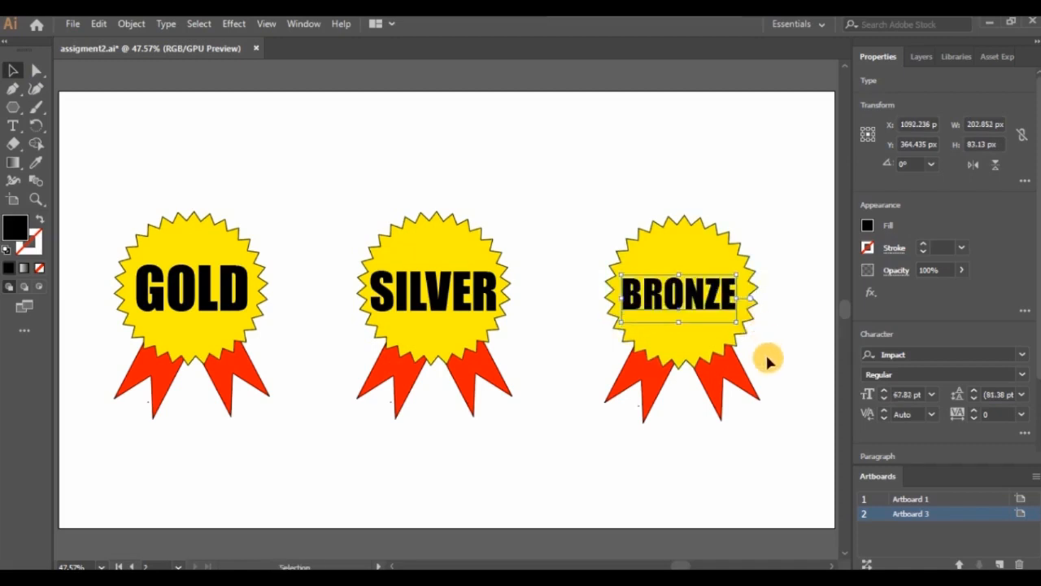
Step: Fill the seal of the SILVER badge with a light grey swatch
{"action": "key", "text": "ctrl+a"}
{"action": "left_click_drag", "start_coordinate": [549, 151], "coordinate": [569, 151]}
{"action": "left_click", "coordinate": [579, 183]}
{"action": "left_click", "coordinate": [432, 221]}
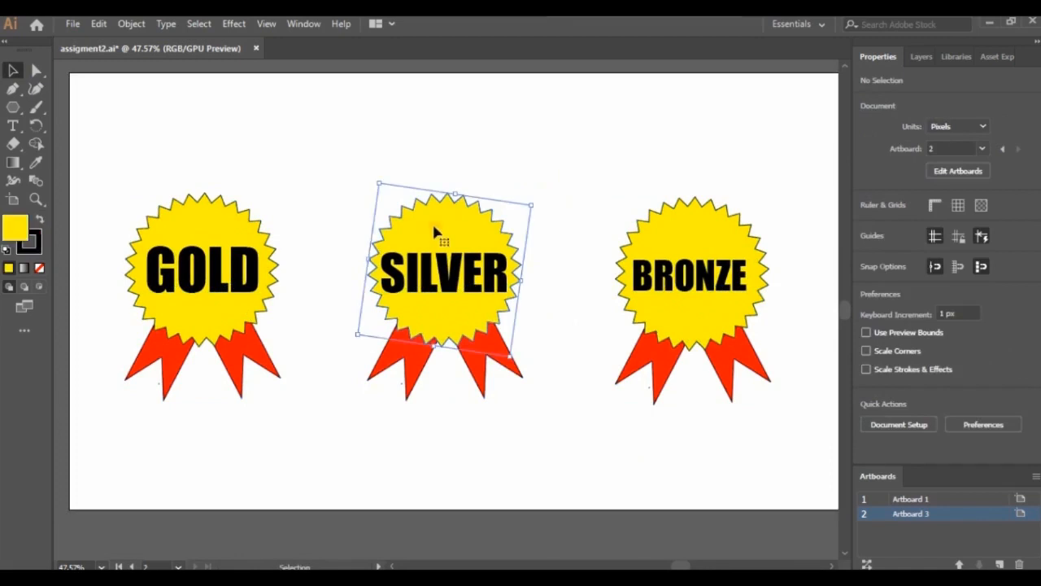
{"action": "left_click", "coordinate": [869, 226]}
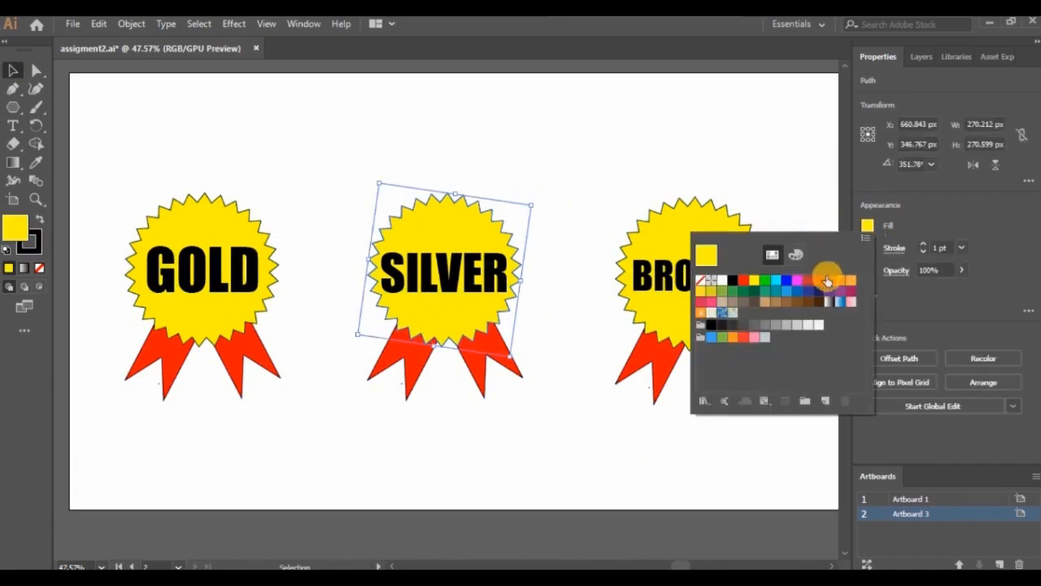
{"action": "left_click", "coordinate": [799, 332]}
{"action": "left_click", "coordinate": [686, 122]}
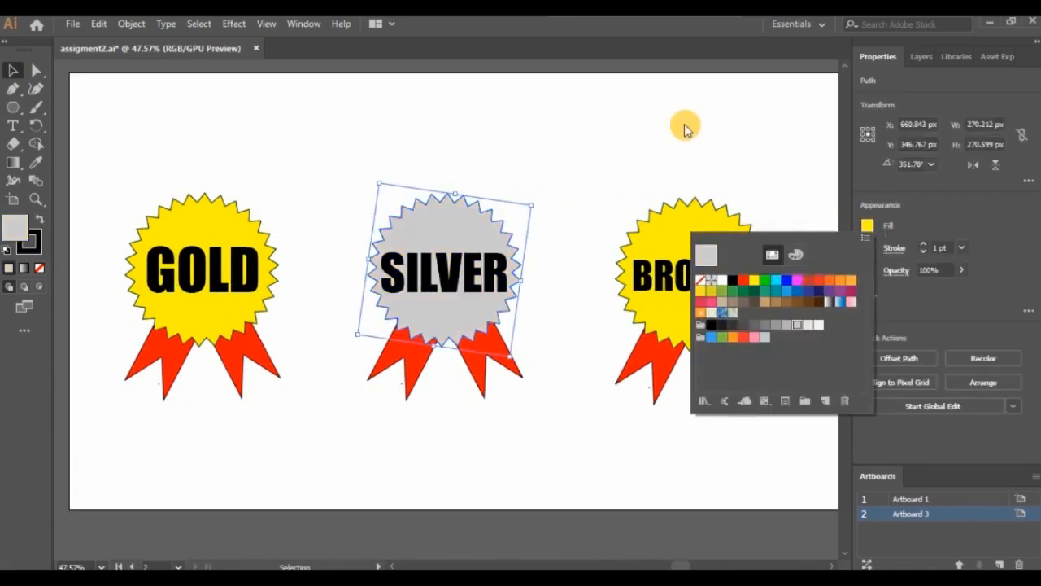
Step: Fill the seal of the BRONZE badge with a greyish-brown swatch
{"action": "left_click", "coordinate": [710, 237]}
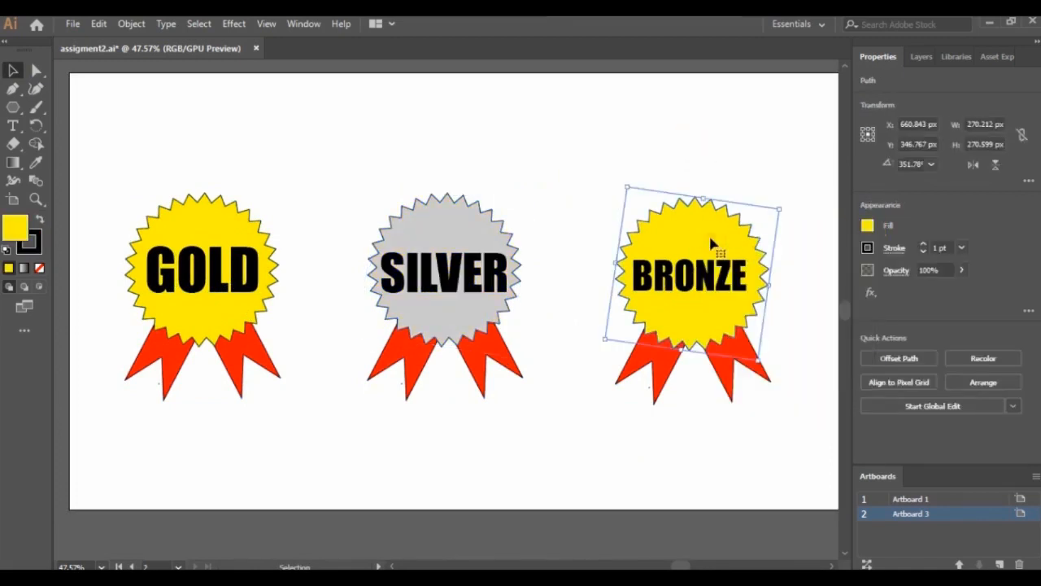
{"action": "left_click", "coordinate": [867, 226]}
{"action": "left_click", "coordinate": [730, 312]}
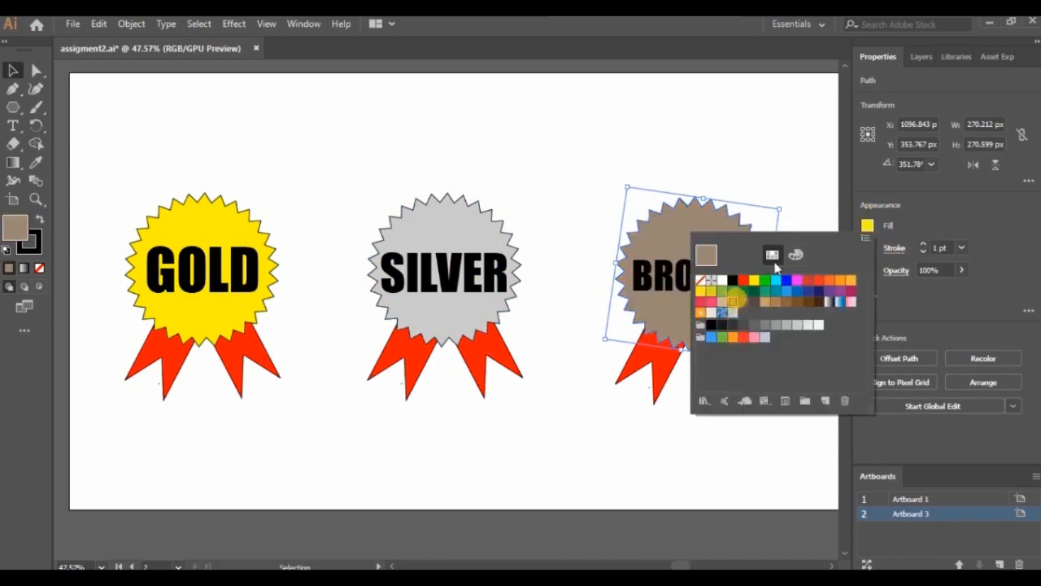
{"action": "left_click", "coordinate": [781, 406]}
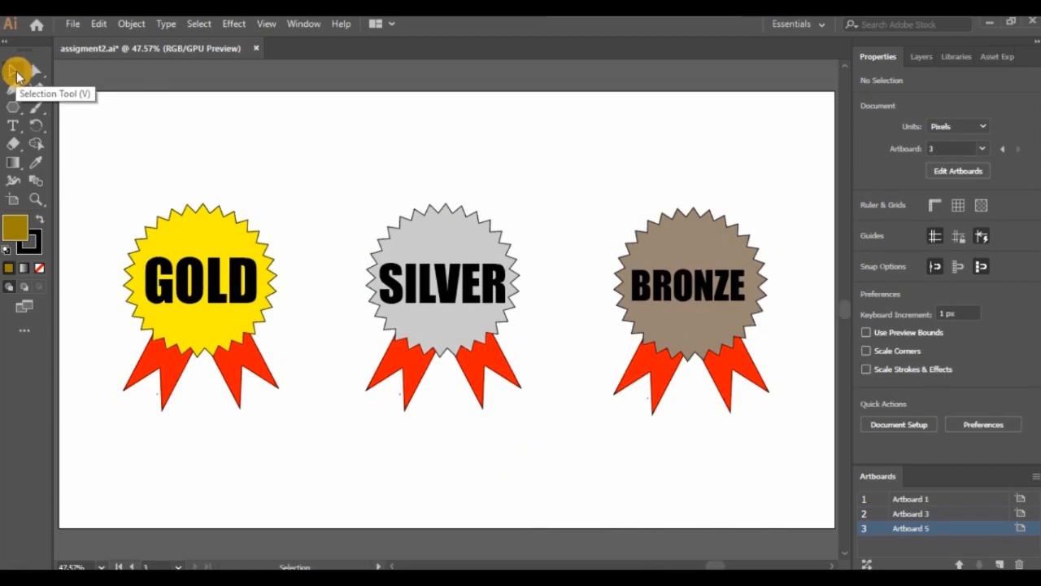
Step: Add the whole gold badge to the export assets, untick it and leave the export dialog without exporting
{"action": "left_click_drag", "start_coordinate": [91, 182], "coordinate": [305, 423]}
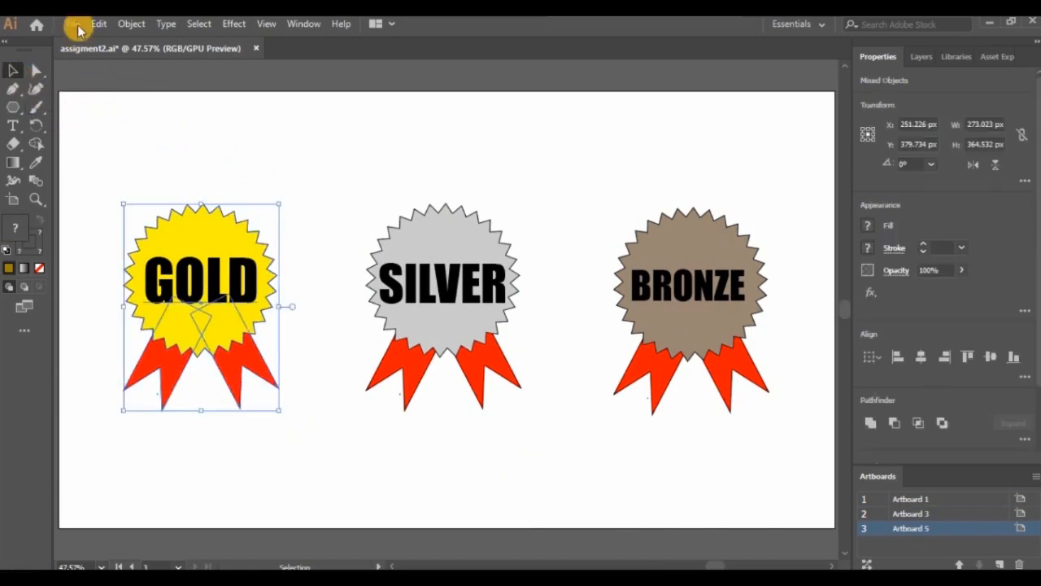
{"action": "left_click", "coordinate": [78, 27]}
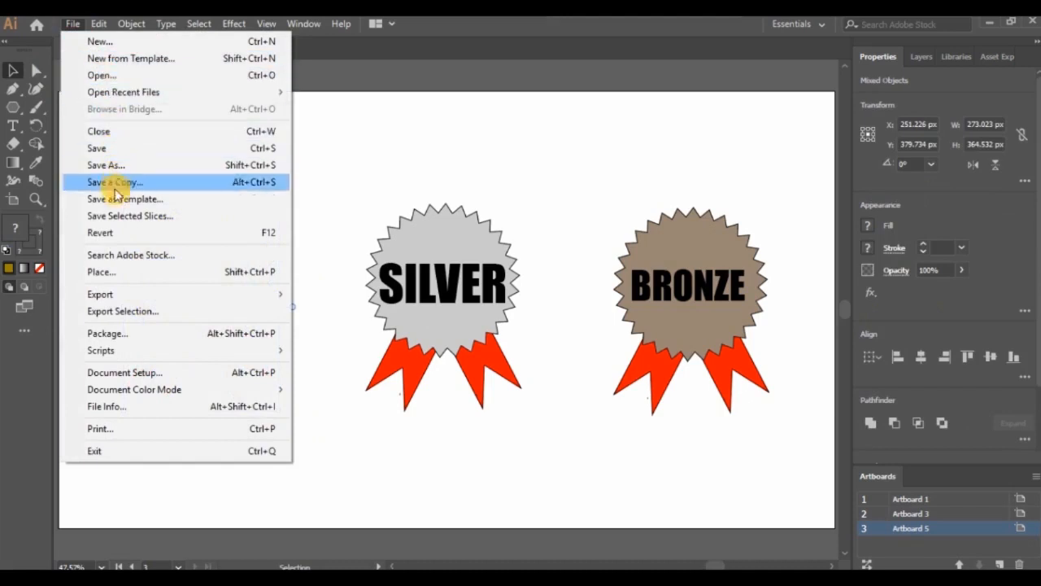
{"action": "left_click", "coordinate": [151, 316]}
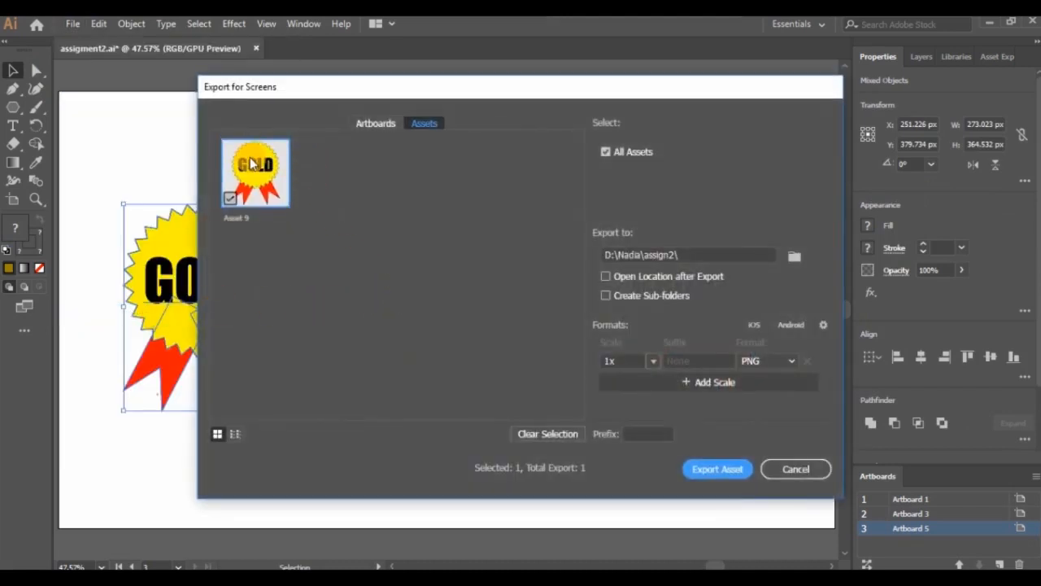
{"action": "left_click", "coordinate": [232, 200]}
{"action": "left_click", "coordinate": [798, 471]}
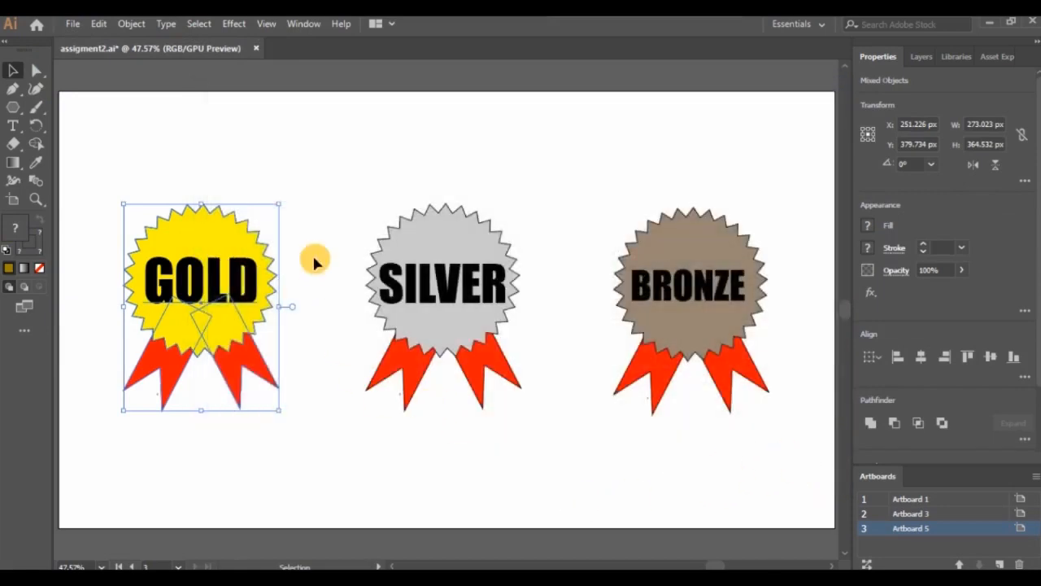
Step: Add the whole silver badge as a second export asset, untick it and leave the export dialog without exporting
{"action": "left_click", "coordinate": [331, 210]}
{"action": "left_click_drag", "start_coordinate": [333, 182], "coordinate": [549, 427]}
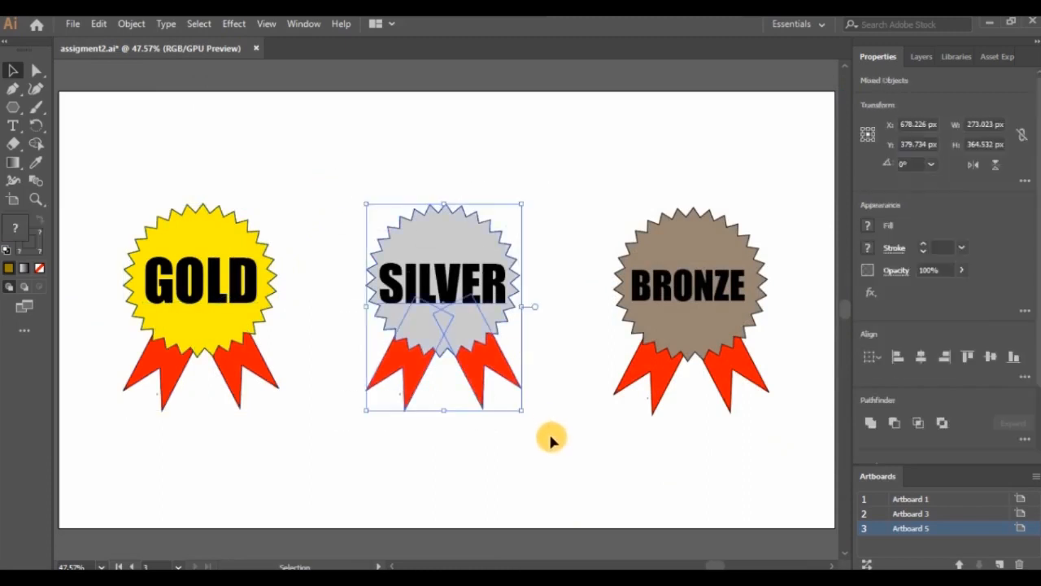
{"action": "left_click", "coordinate": [74, 27]}
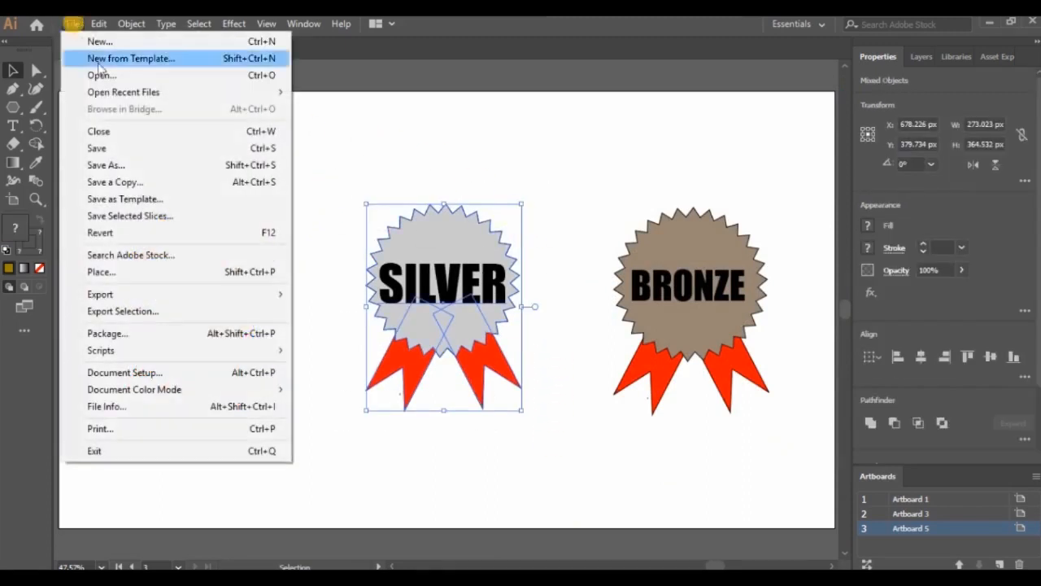
{"action": "left_click", "coordinate": [177, 310]}
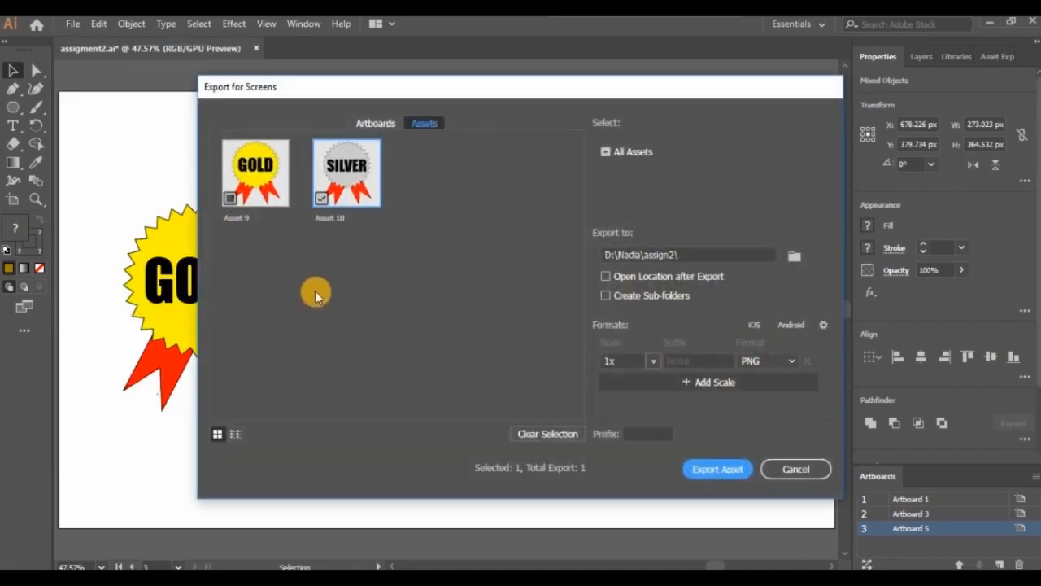
{"action": "left_click", "coordinate": [322, 199]}
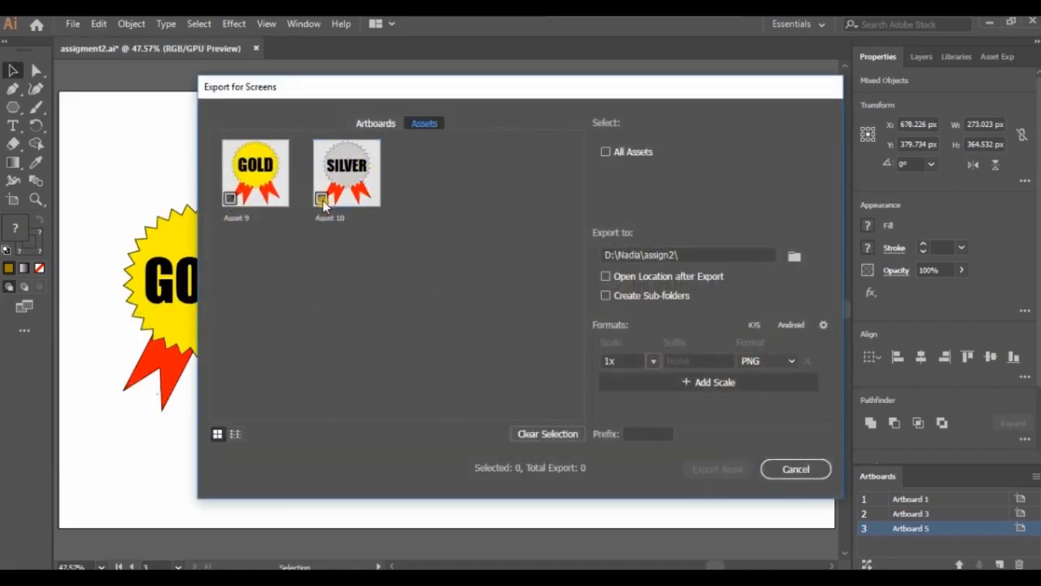
{"action": "left_click", "coordinate": [795, 471]}
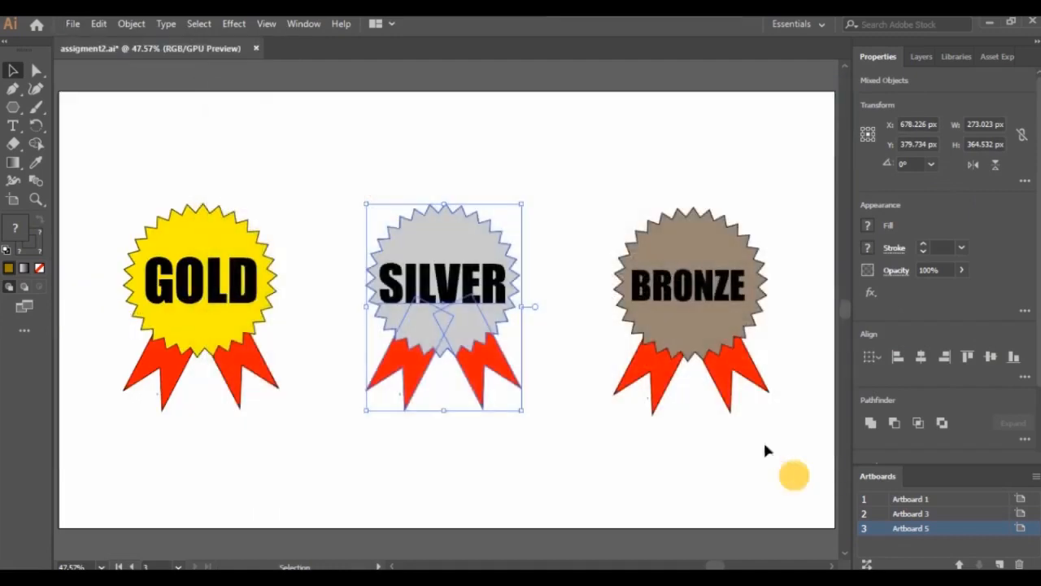
Step: Add the whole bronze badge as an export asset and export all three badges as 1x PNG files to the assign2 folder
{"action": "left_click", "coordinate": [565, 292]}
{"action": "left_click_drag", "start_coordinate": [590, 179], "coordinate": [787, 452]}
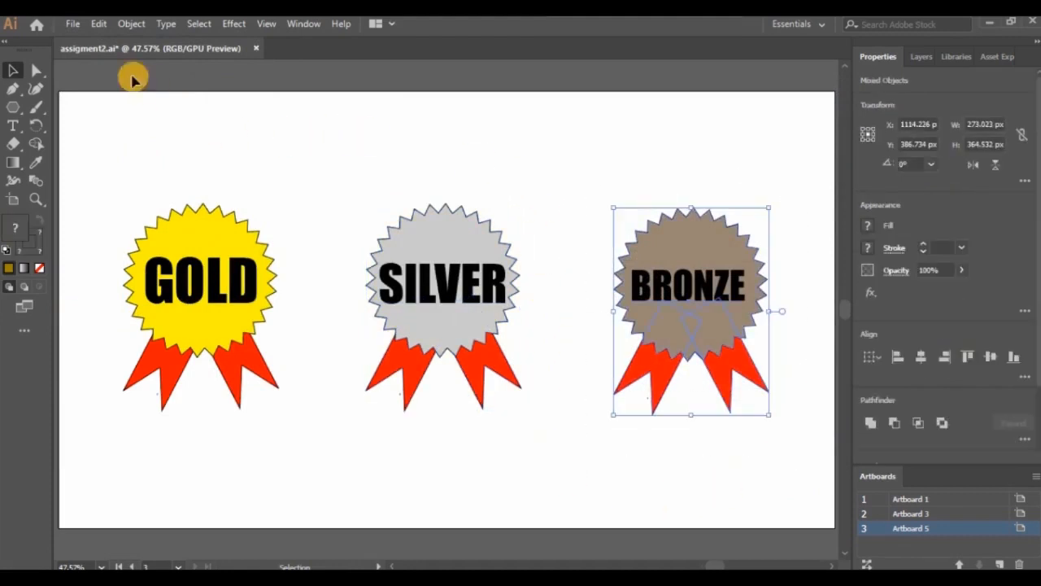
{"action": "left_click", "coordinate": [75, 29]}
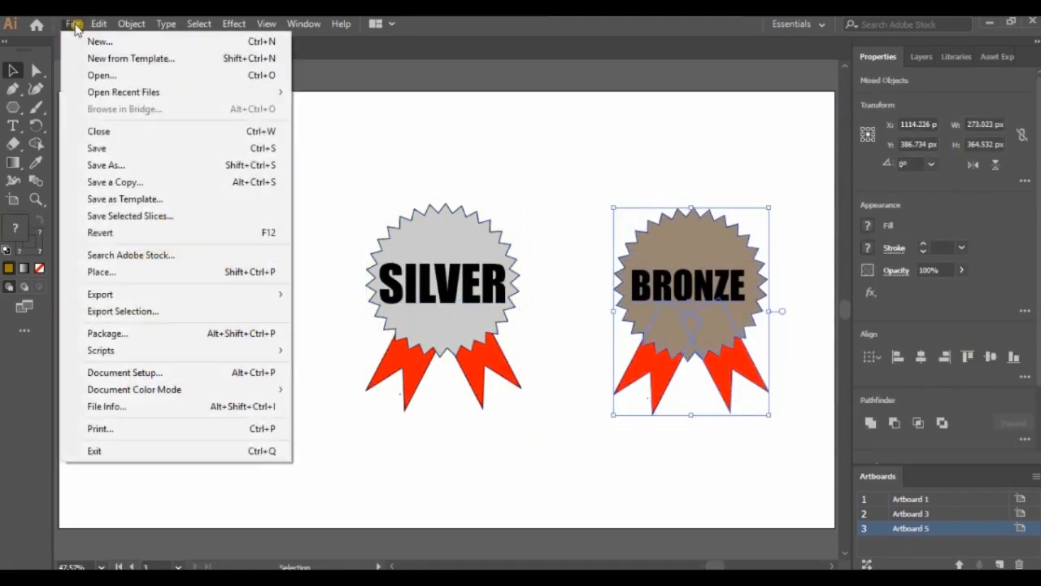
{"action": "left_click", "coordinate": [147, 310]}
{"action": "left_click", "coordinate": [321, 198]}
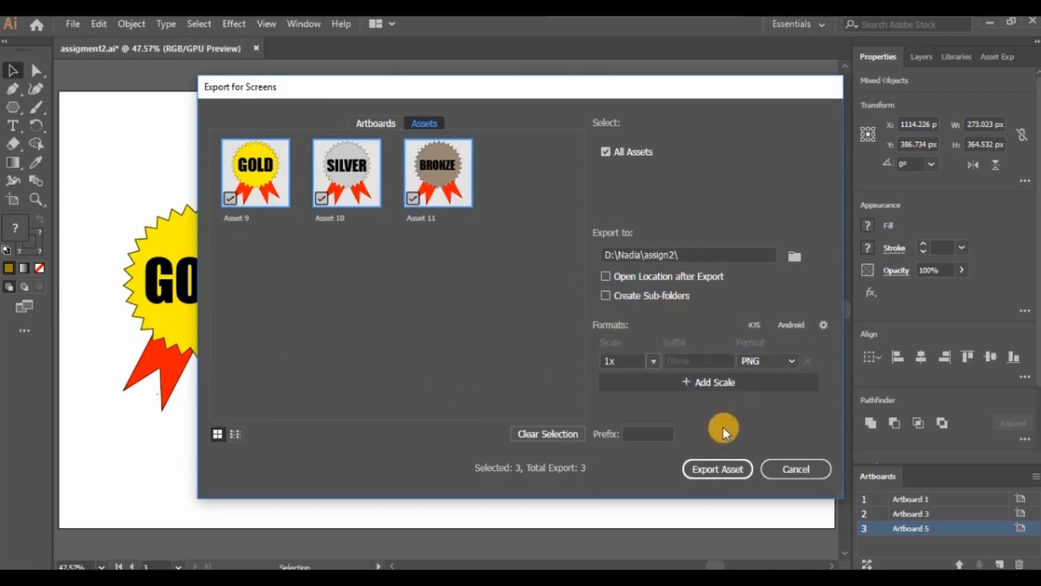
{"action": "left_click", "coordinate": [719, 470]}
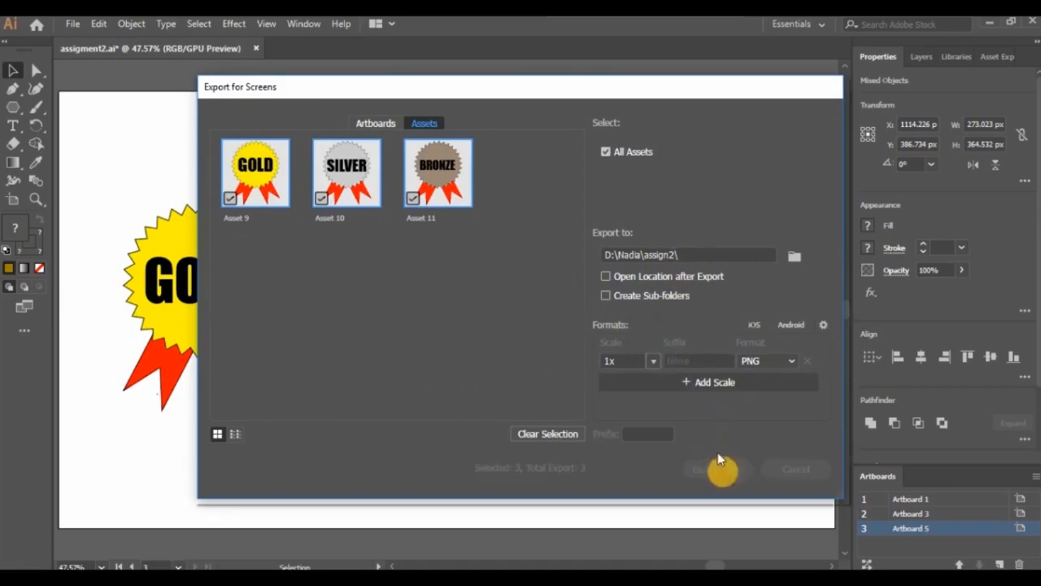